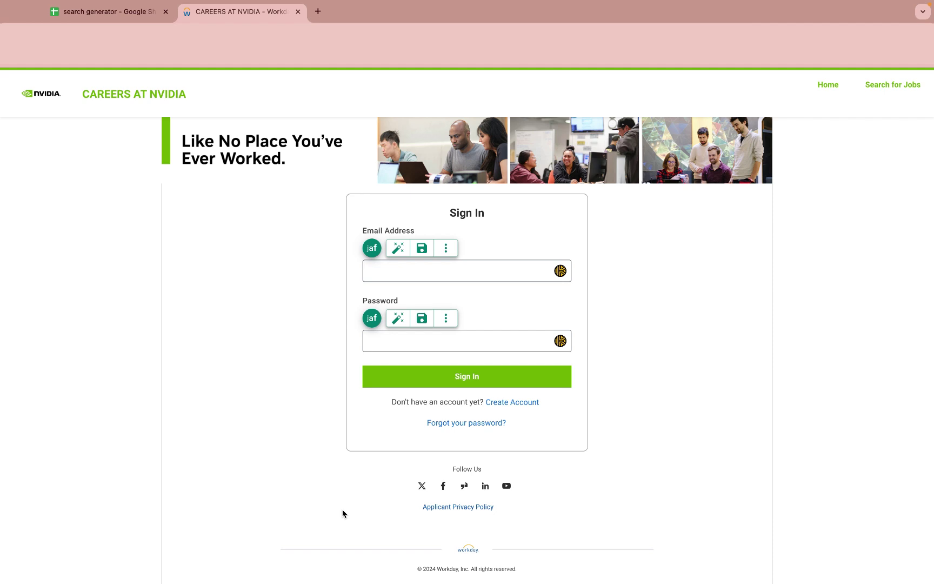
Step: Enter the account email, paste the password, and store the password as a jaf saved answer
click(439, 266)
click(407, 342)
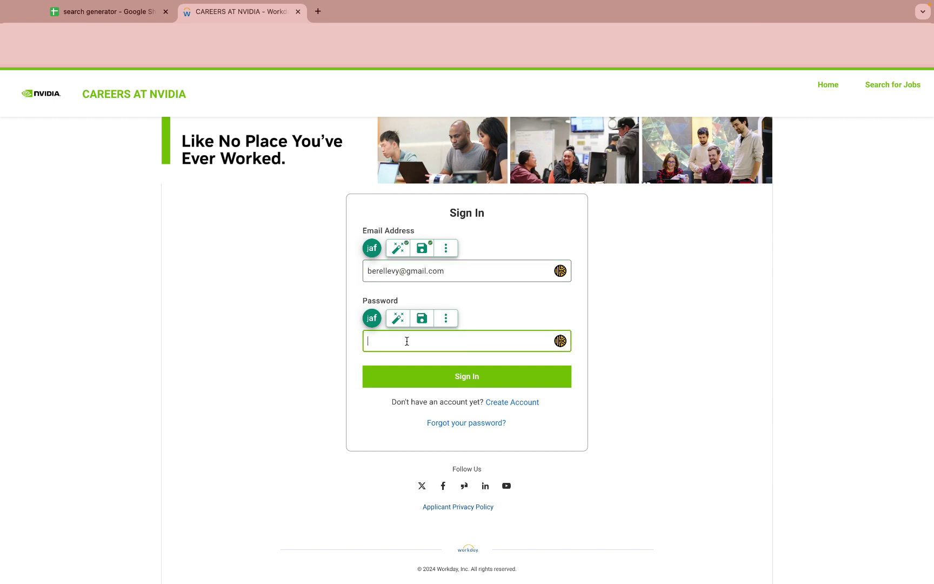
key(super+v)
click(421, 319)
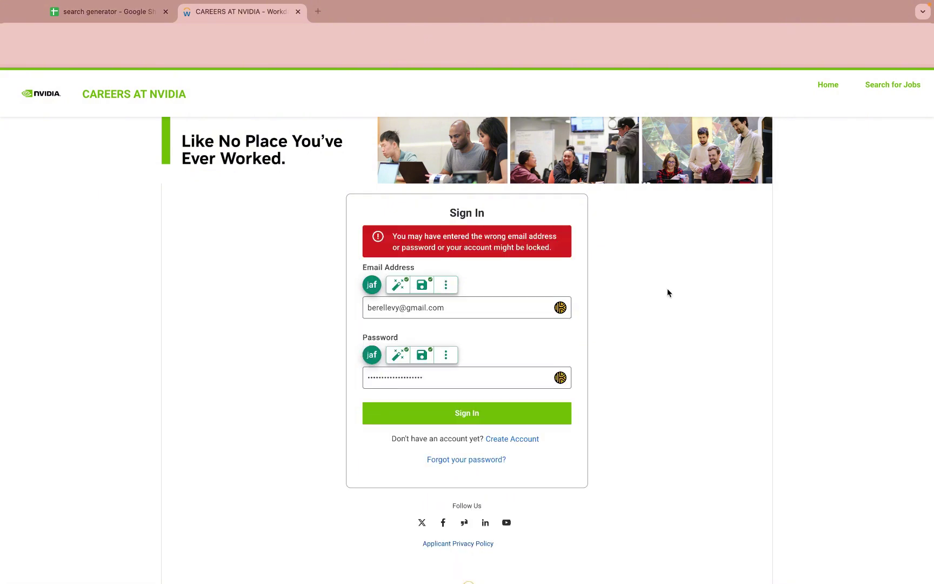
Step: Create a candidate account with the terms agreed to, opening the CUDA Python application form
click(522, 441)
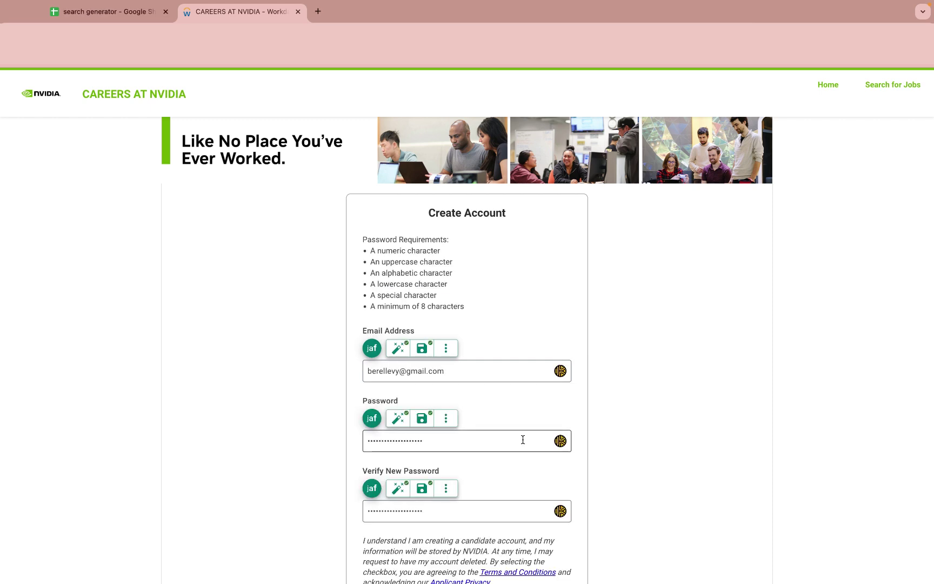
scroll(523, 440, down, 5)
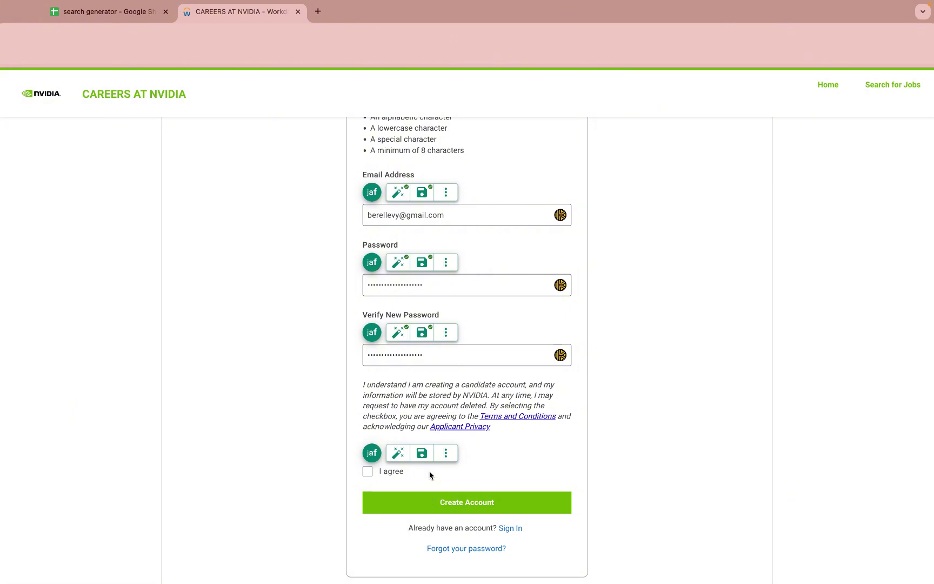
click(368, 471)
click(423, 454)
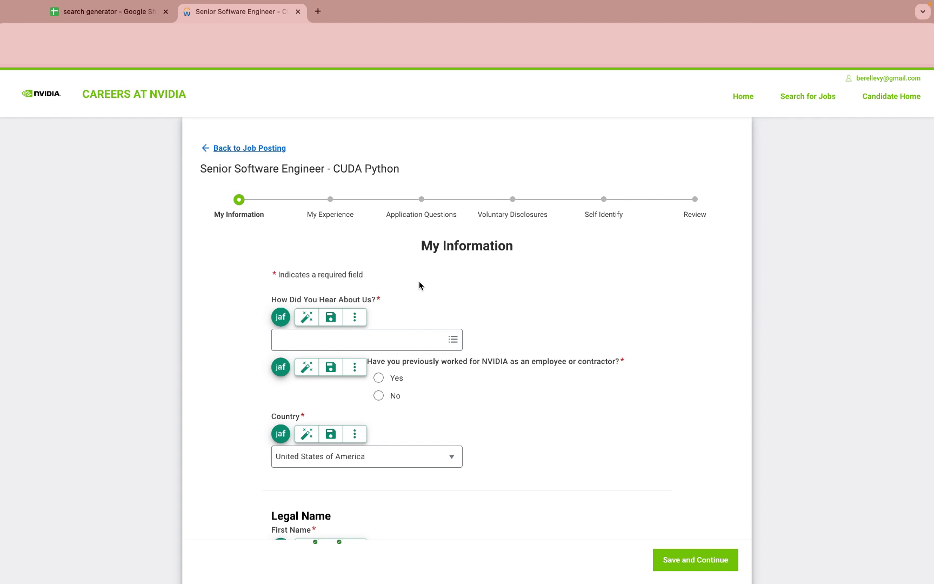
Step: Choose Linkedin Jobs as the referral source, save it, then clear it and refill it from saved answers
click(322, 340)
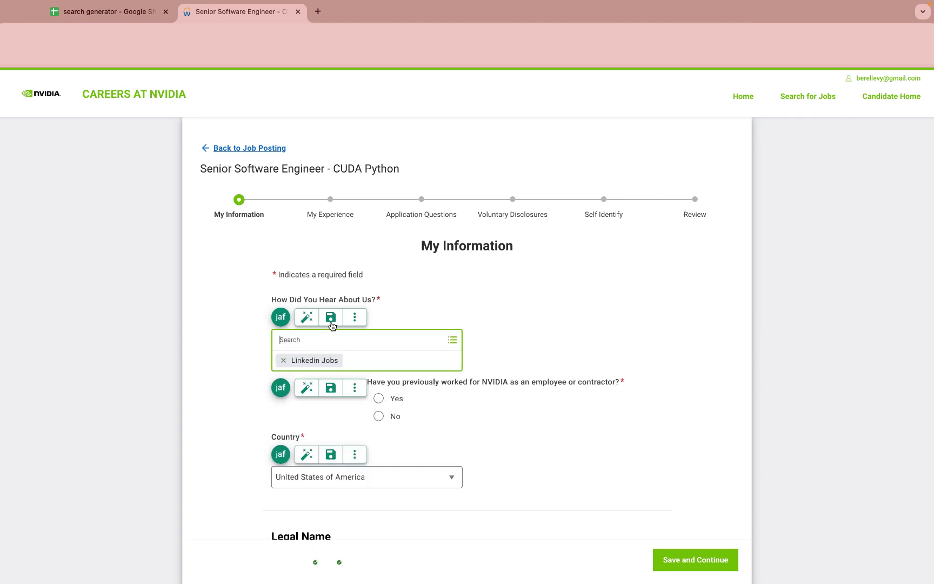
click(331, 320)
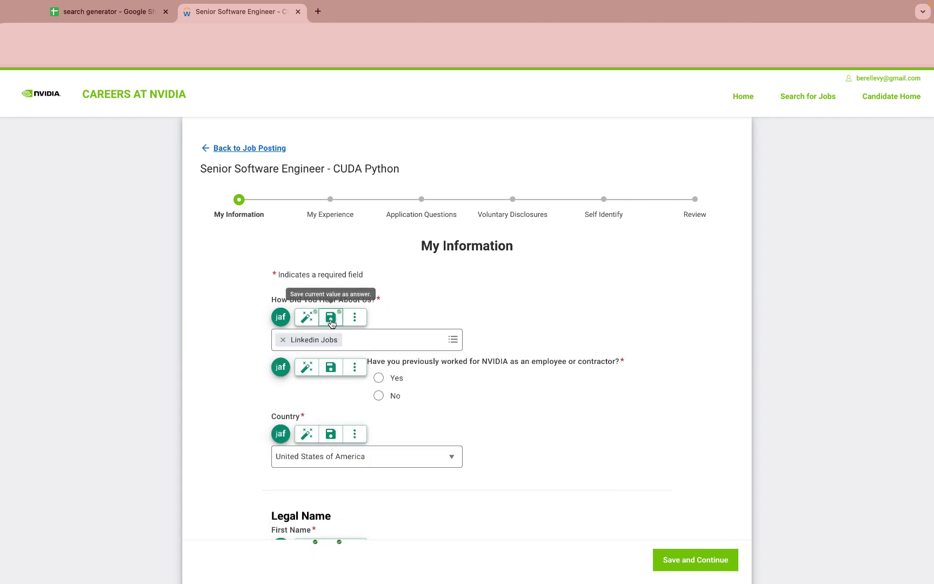
click(283, 340)
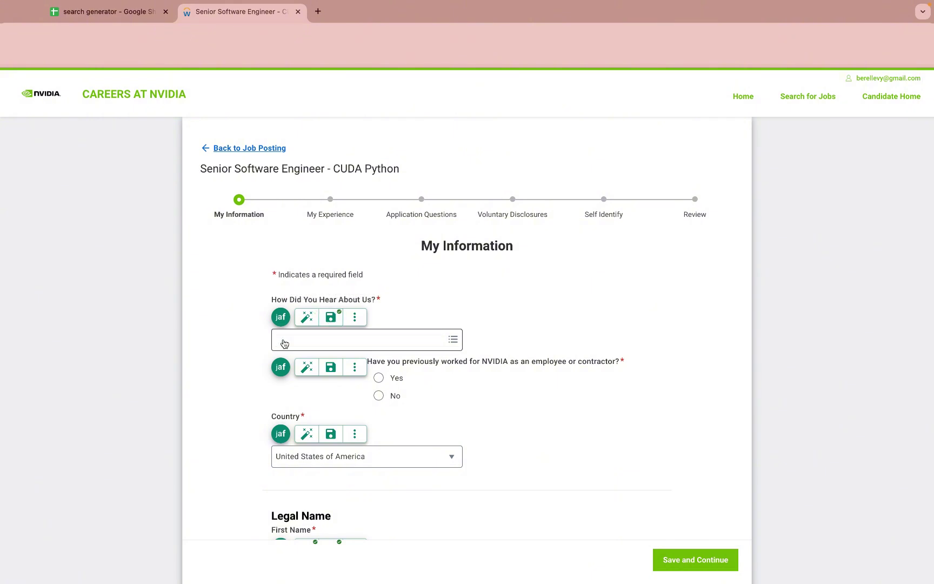
click(306, 318)
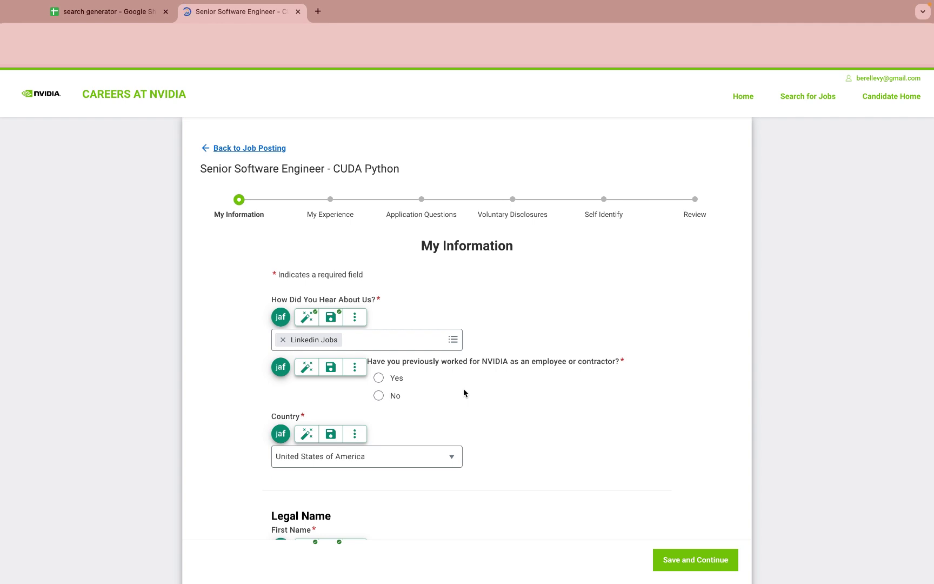
Step: Answer No to previously working for NVIDIA and save that answer
click(378, 396)
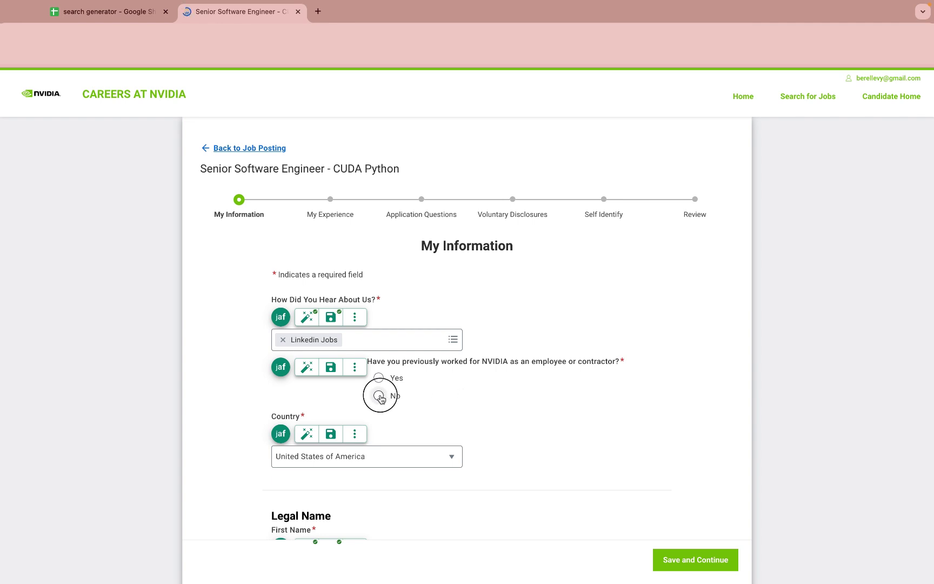
click(332, 369)
scroll(447, 348, down, 4)
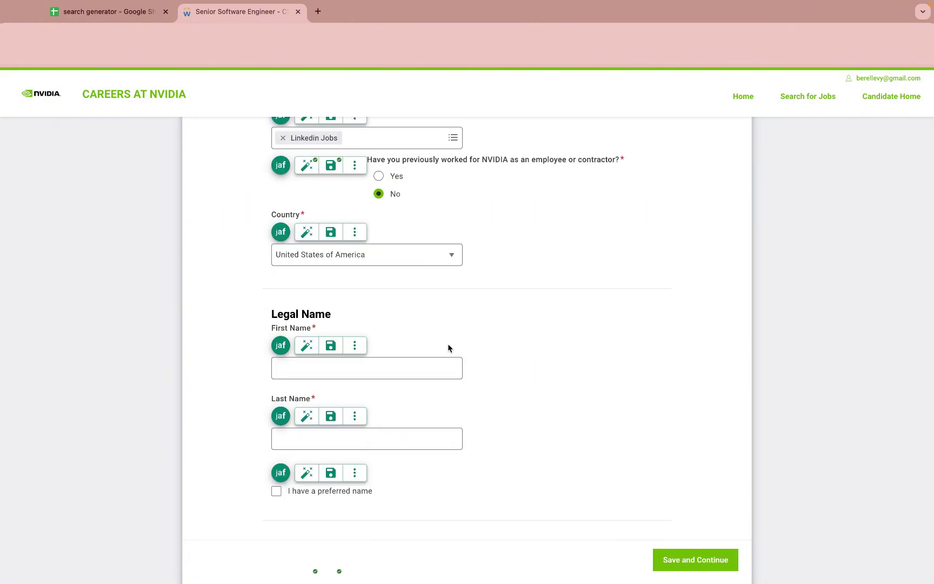
Step: Enter the legal first name and save it as an autofill answer
click(374, 370)
text(Berel)
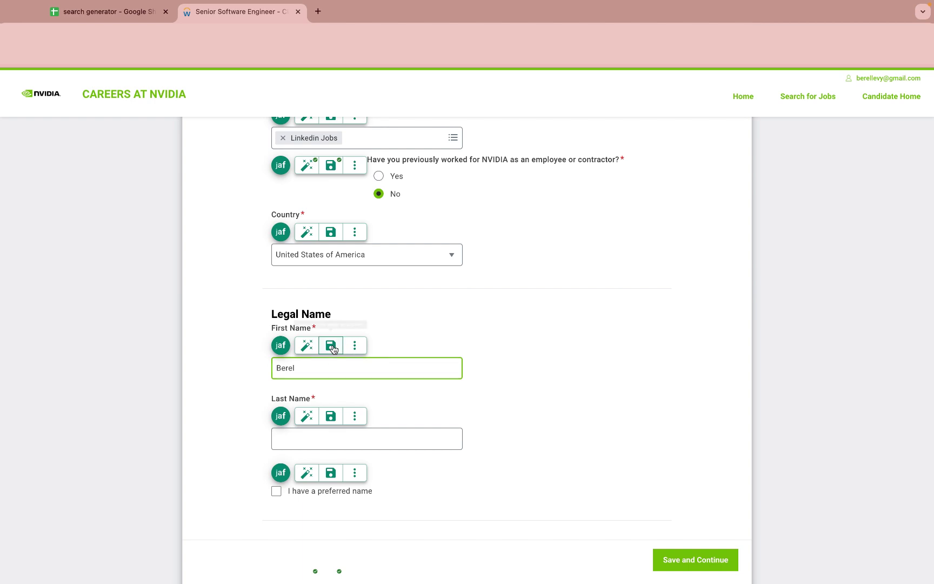
click(331, 346)
scroll(532, 397, down, 8)
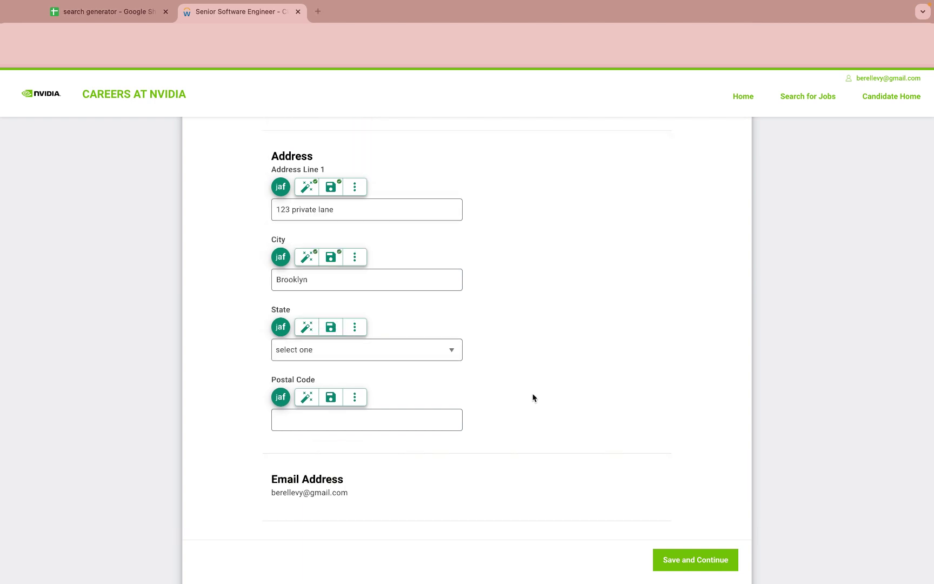
Step: Select New York as the state and save it, then save the phone extension answer
click(403, 352)
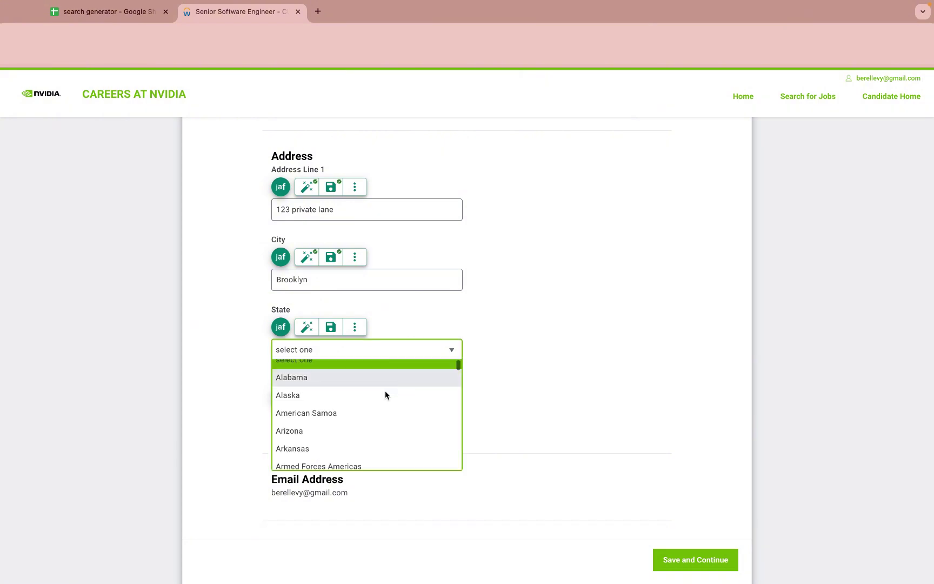
text(new york)
key(Return)
click(331, 329)
scroll(406, 418, down, 7)
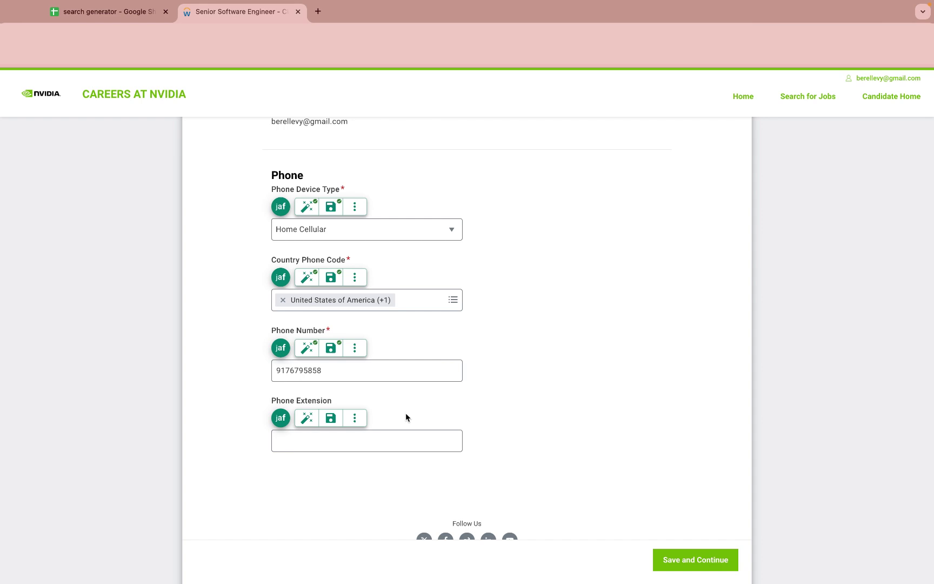
click(332, 419)
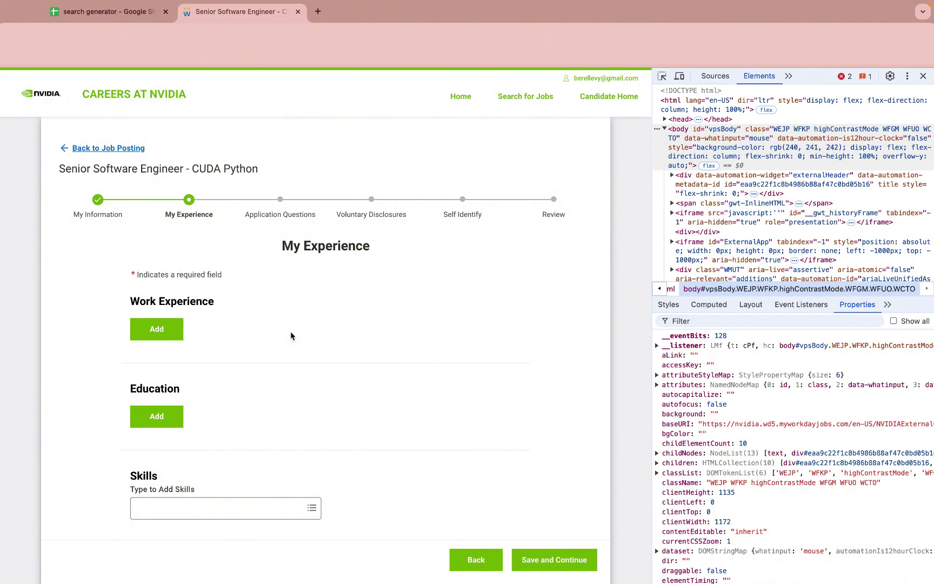
Step: Add a first work experience, Software Engineer at Allin1ship in Brooklyn, NY, saving each field
click(156, 328)
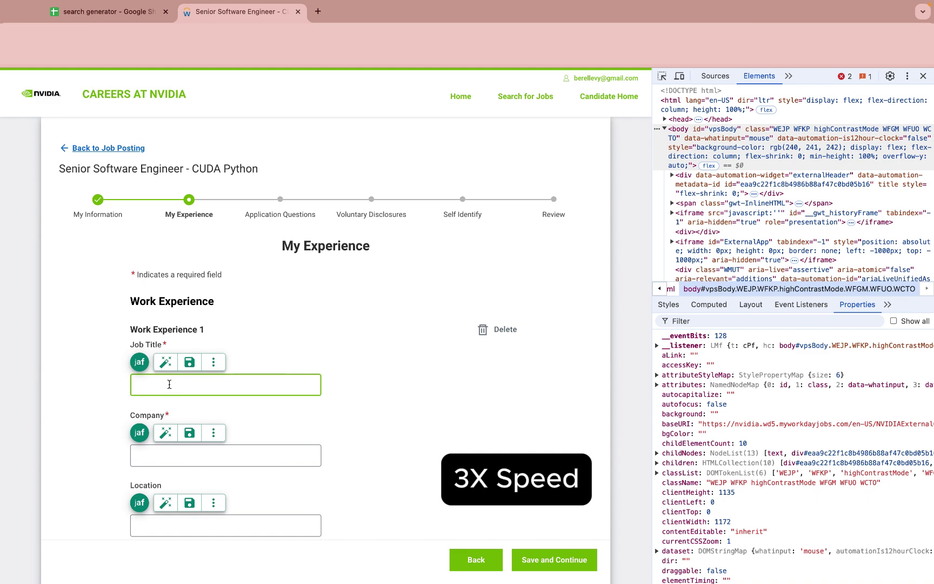
text(Software Engineer)
click(193, 364)
text(Allin1ship)
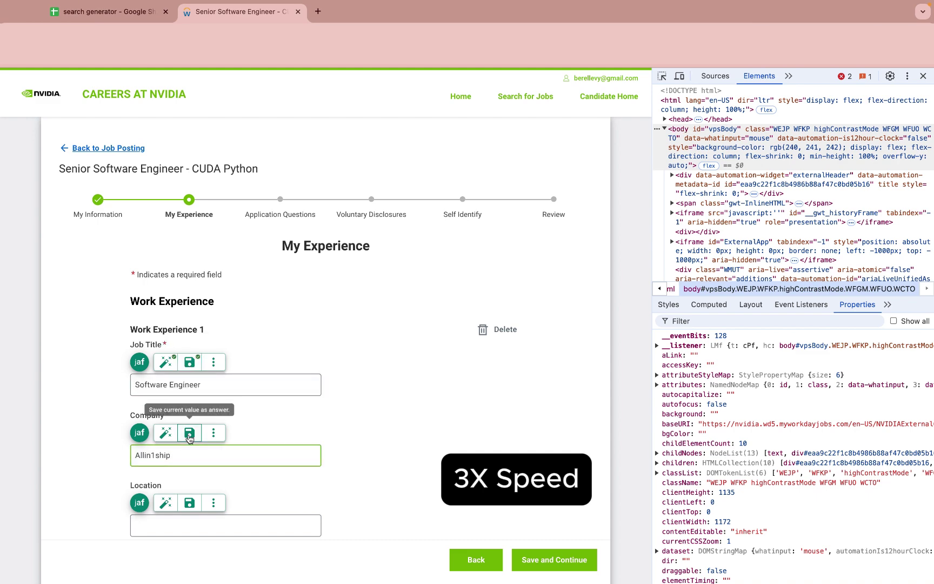
click(190, 433)
text(Brooklyn, NY)
scroll(189, 325, down, 3)
click(189, 255)
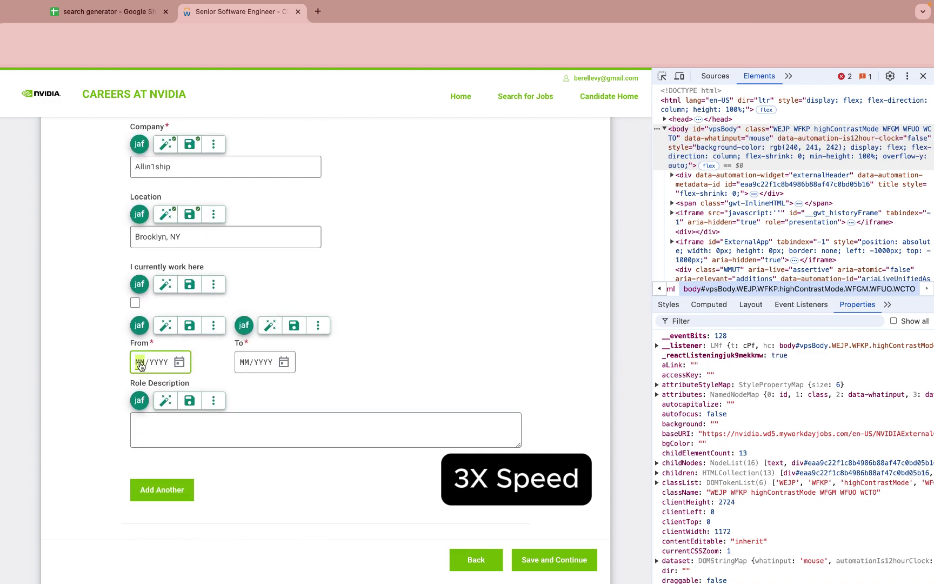
Step: Set the Allin1ship dates to 07/2021–09/2024 and save the dates and role description
click(140, 362)
text(072021)
click(189, 325)
click(246, 362)
text(092024)
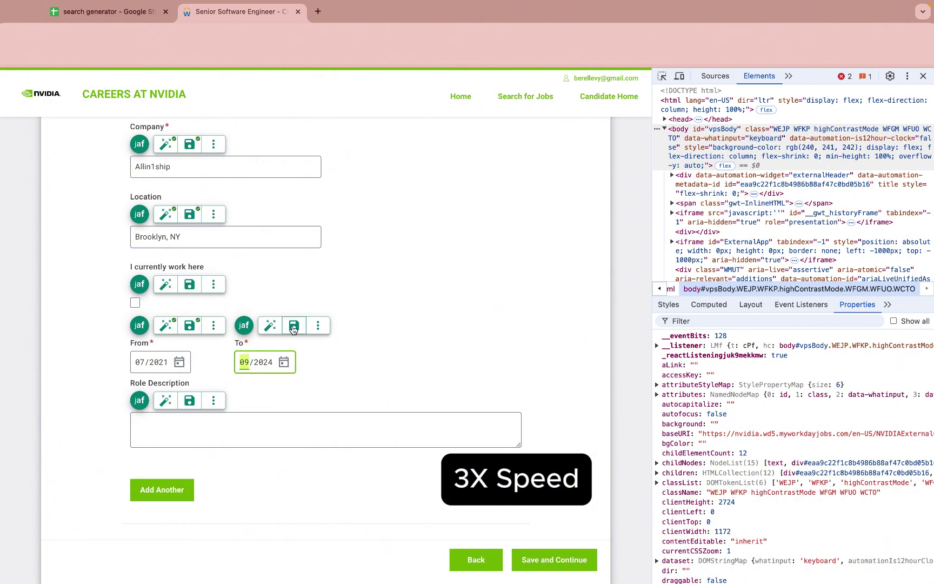
click(294, 326)
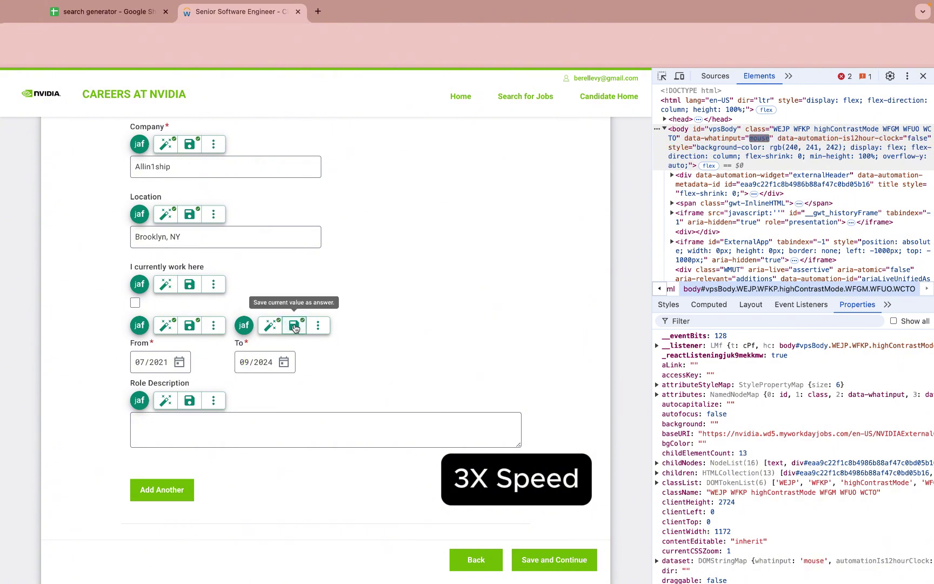
click(191, 402)
scroll(192, 405, down, 5)
Step: Add a second work experience, Data Engineer at M&D Door in Brooklyn, NY, saving title and company
click(158, 236)
text(Data Engineer)
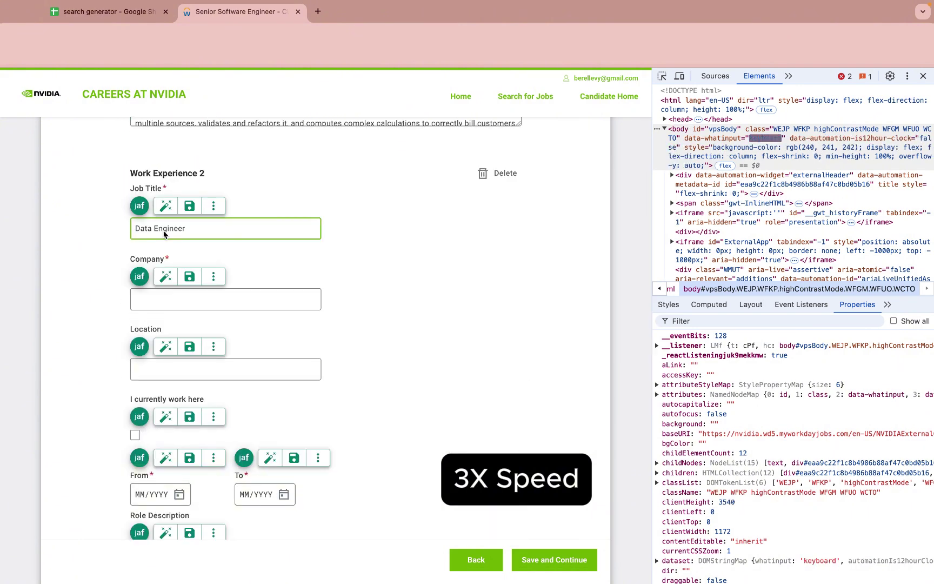
click(188, 209)
click(162, 299)
text(M&D Door)
click(189, 276)
click(157, 369)
text(Brooklyn, NY)
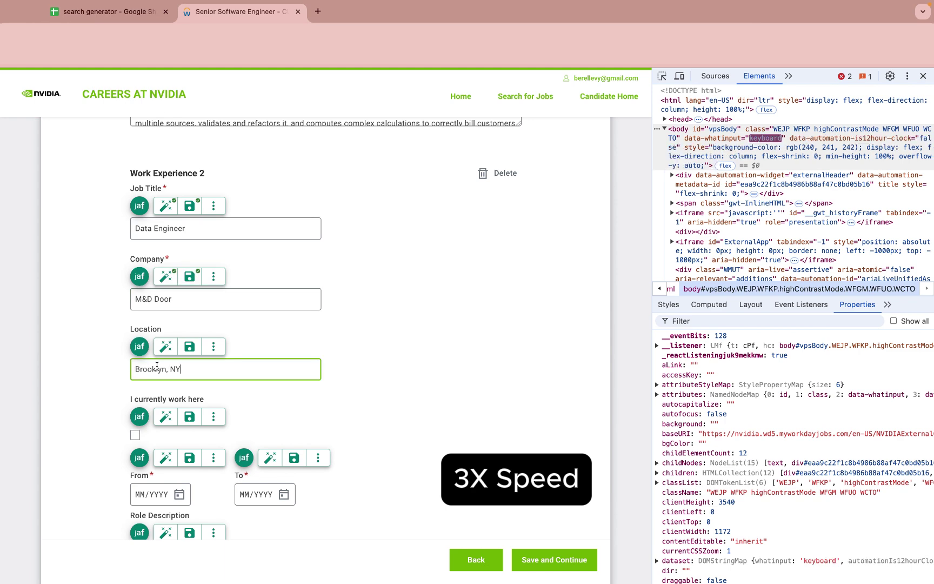
Step: Set the M&D Door dates to 12/2020–12/2020, paste its role description, and save them
click(139, 494)
text(122020)
click(190, 457)
click(252, 494)
text(122020)
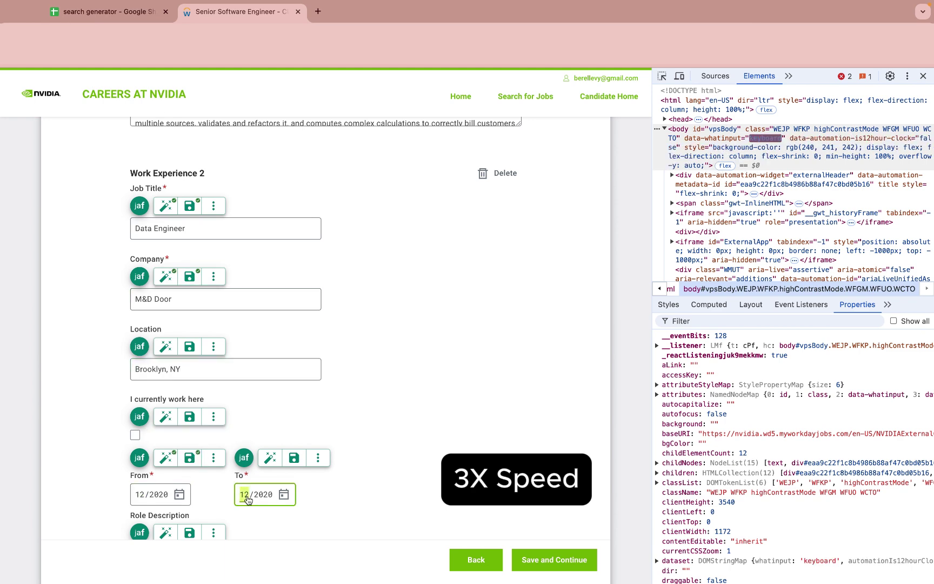
click(296, 458)
scroll(297, 459, down, 3)
click(229, 428)
key(ctrl+v)
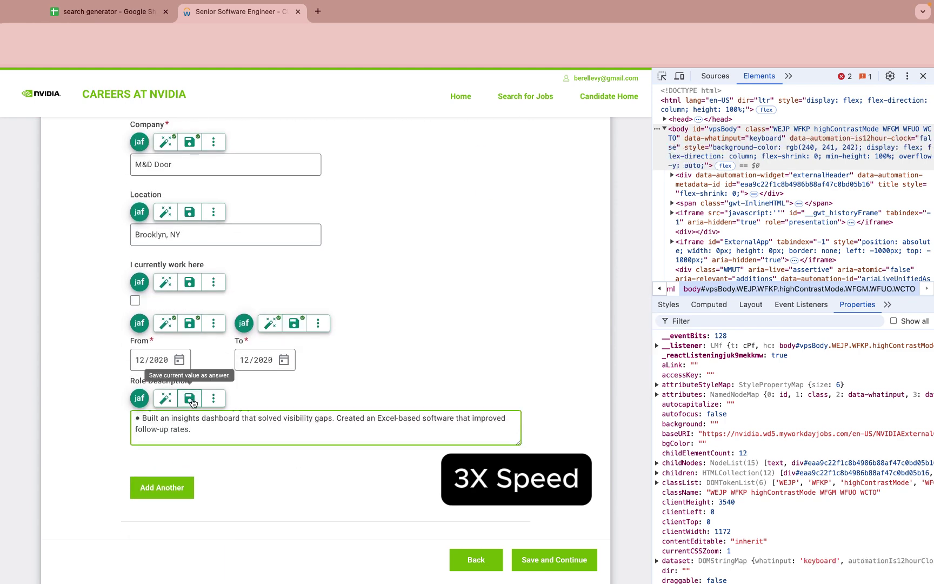
click(190, 399)
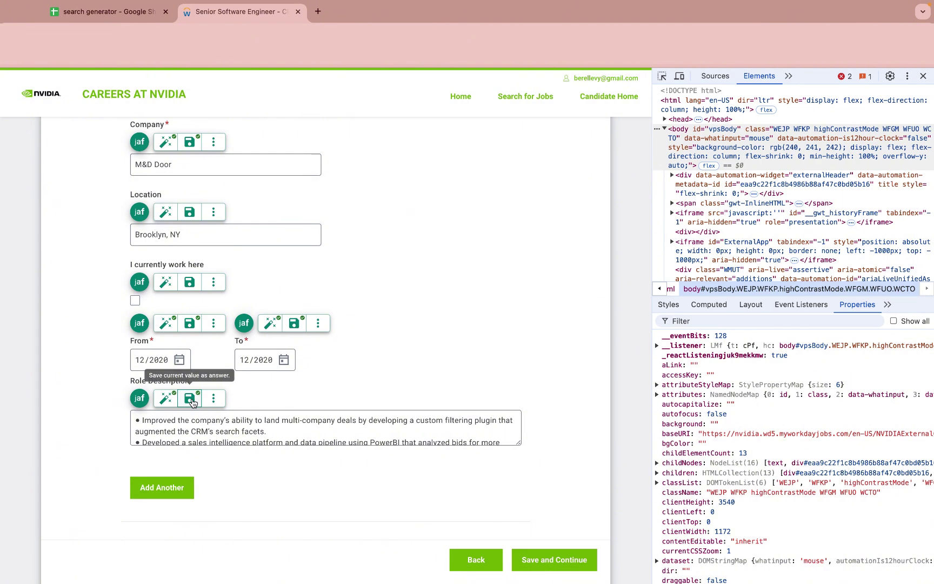
scroll(195, 400, up, 10)
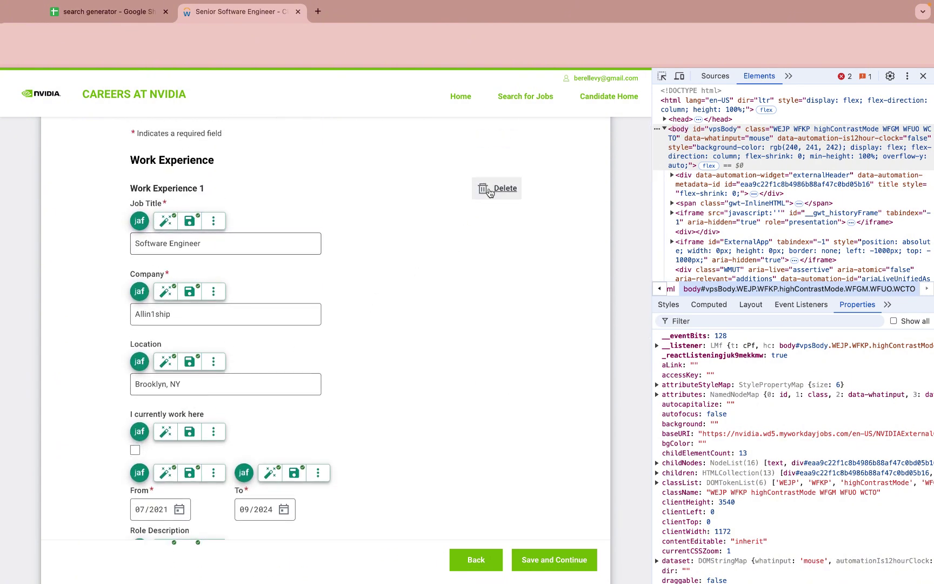
Step: Delete the first work entry and re-add two work experience entries for autofill
click(498, 188)
click(157, 182)
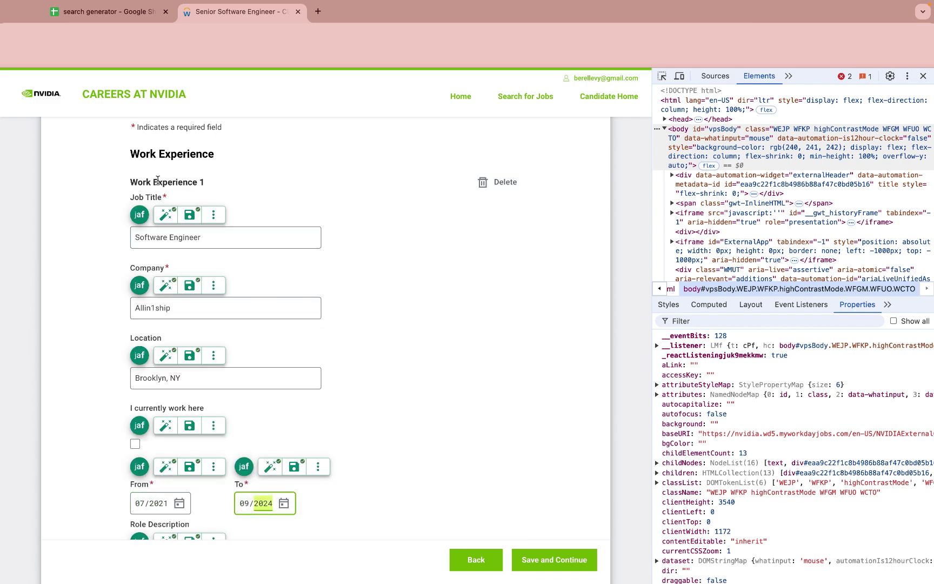
scroll(157, 216, down, 3)
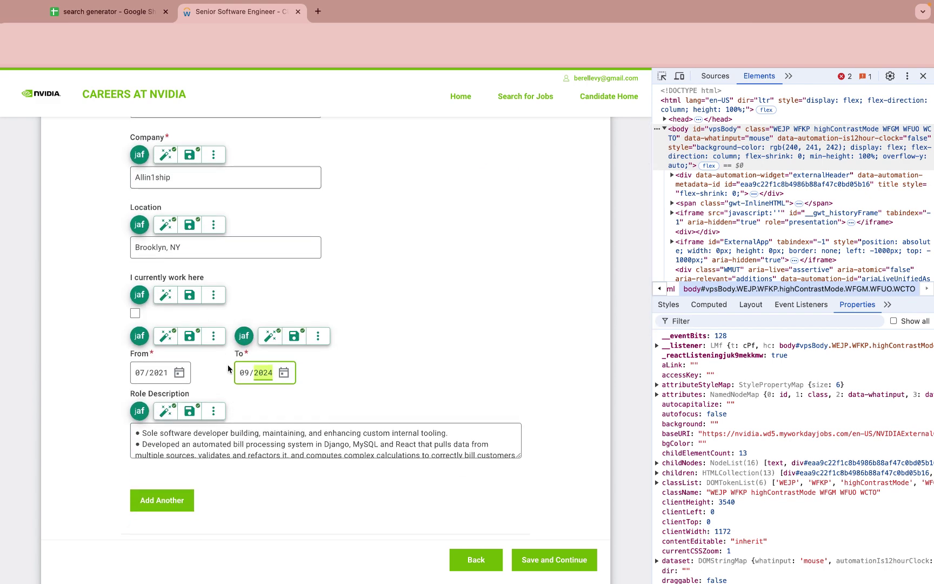
scroll(162, 400, down, 1)
click(160, 412)
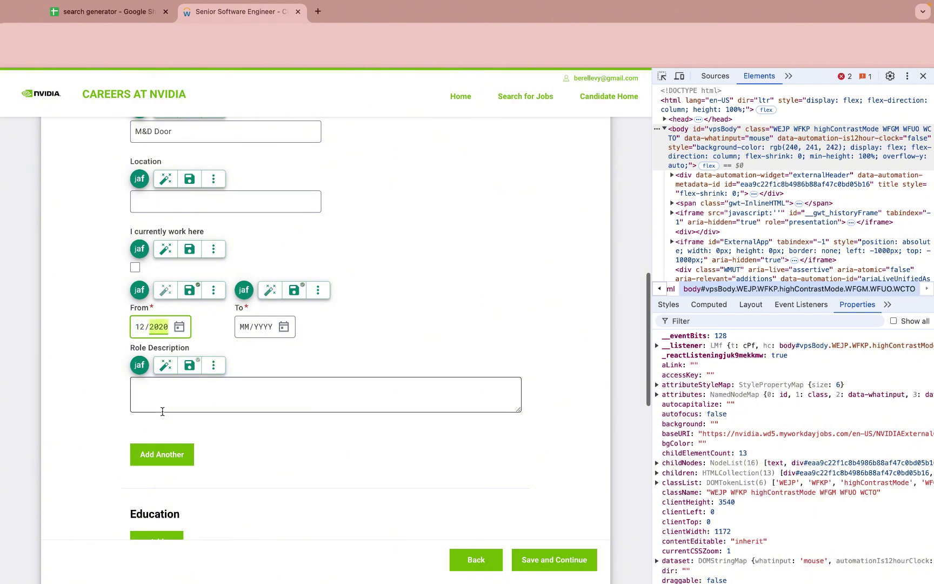
Step: Enter Brooklyn, NY as the second job's location and save it as an answer
click(185, 203)
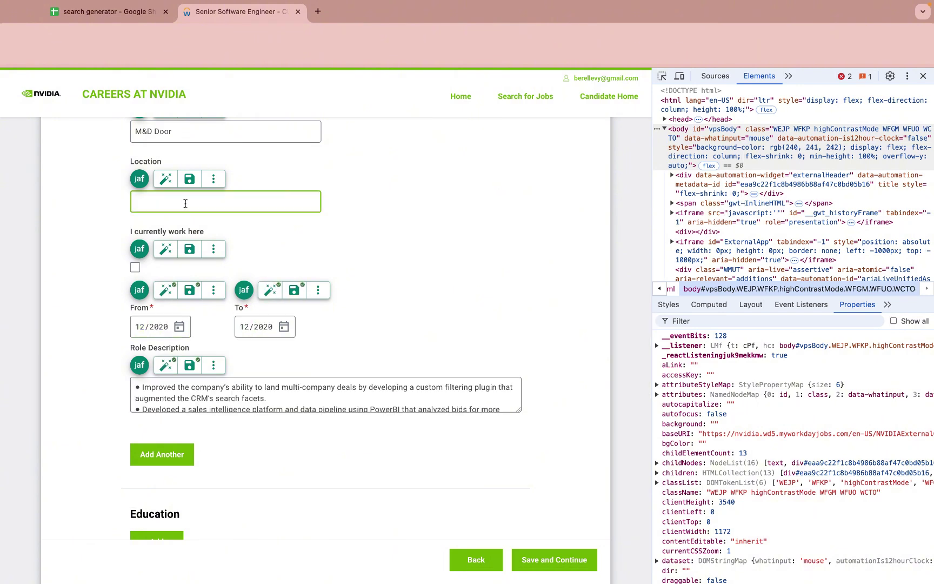
text(Brooklyn, NY)
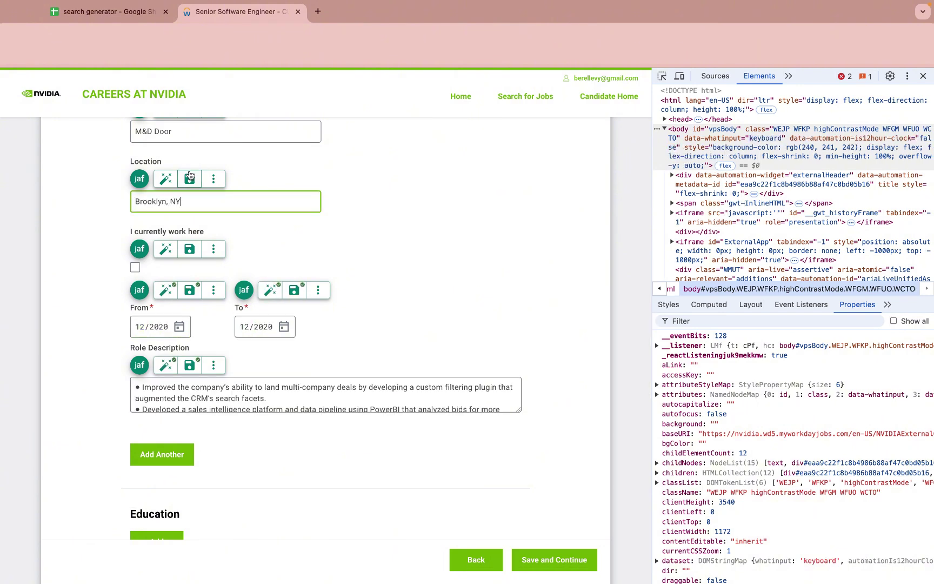
click(190, 179)
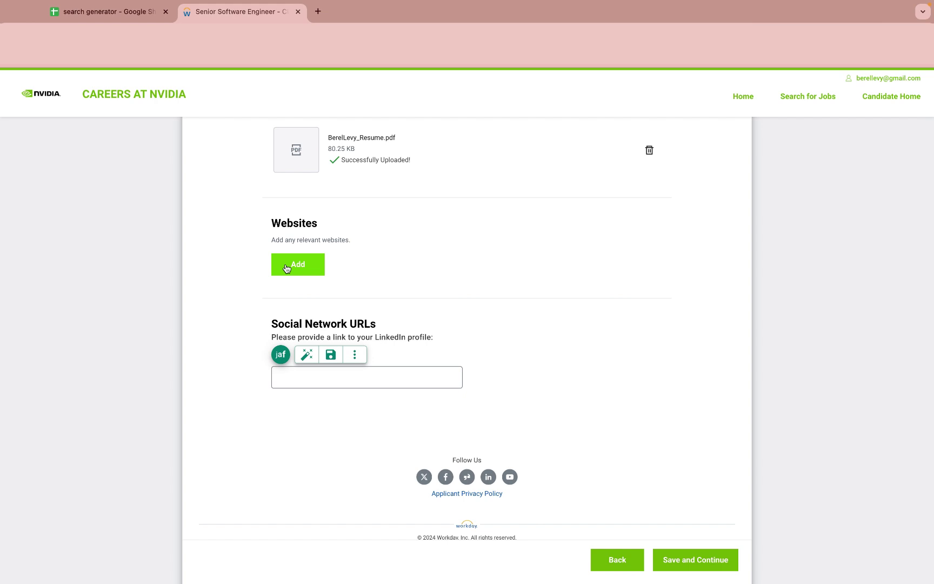
Step: Add three website URLs from the web1, github and web3 snippets, saving the first two as answers
click(296, 265)
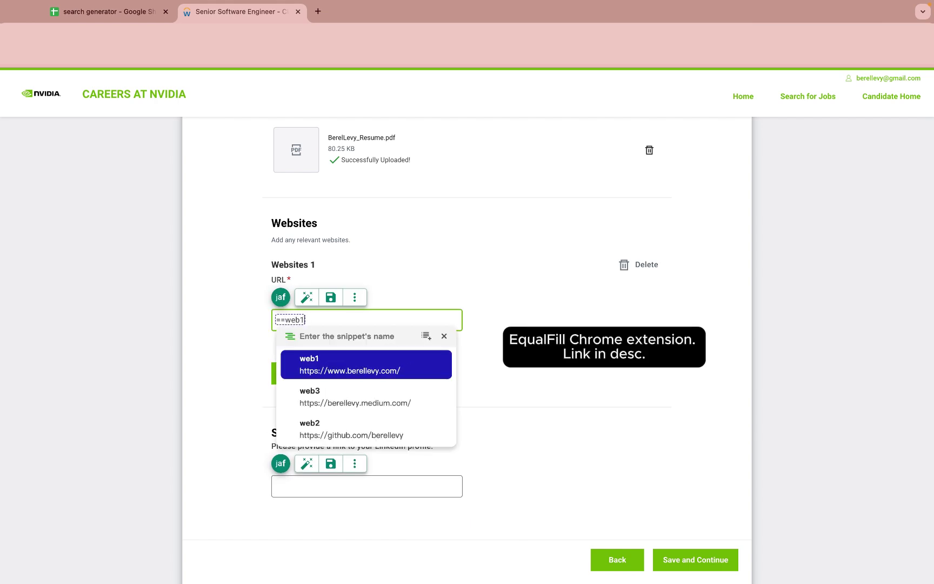
click(357, 364)
click(334, 299)
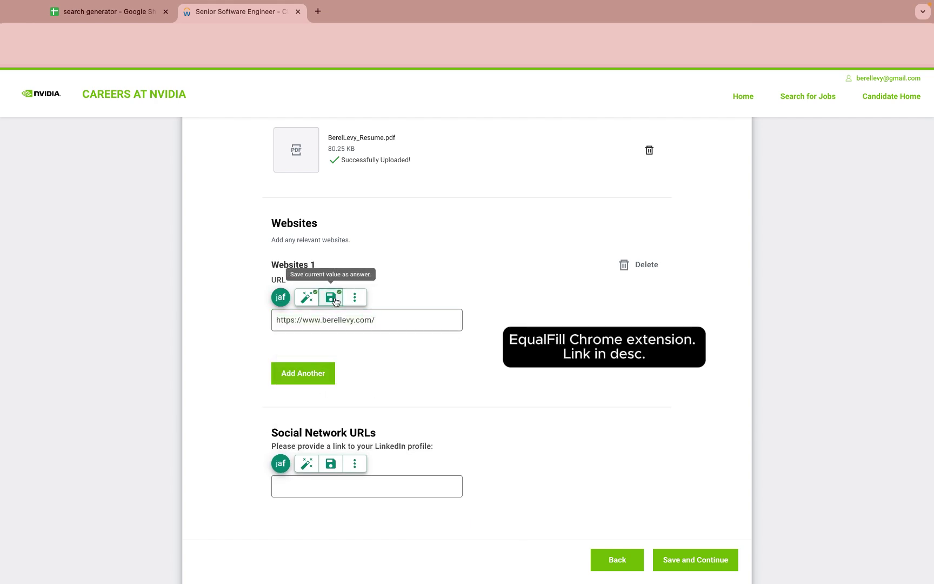
click(301, 375)
key(Down)
key(Down)
key(Return)
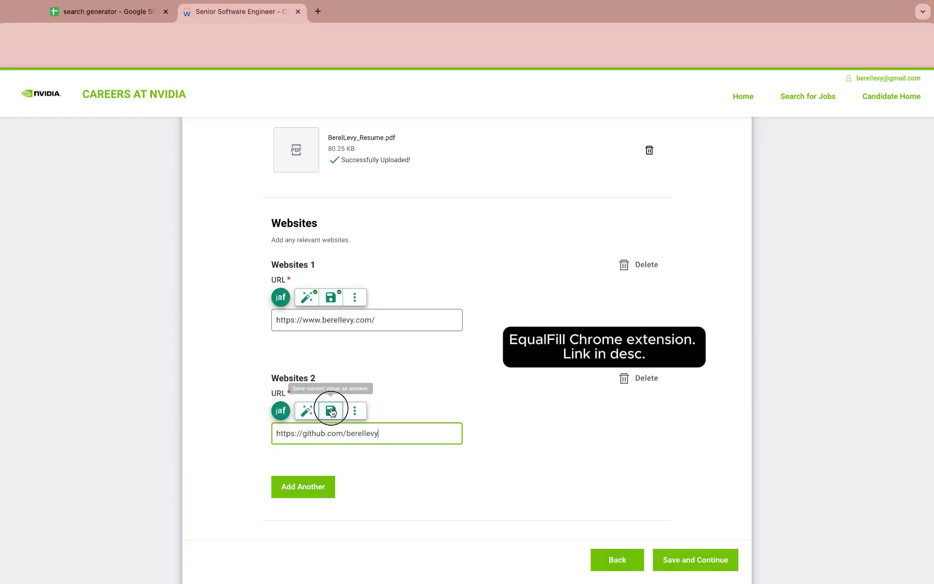
click(332, 412)
scroll(331, 412, down, 3)
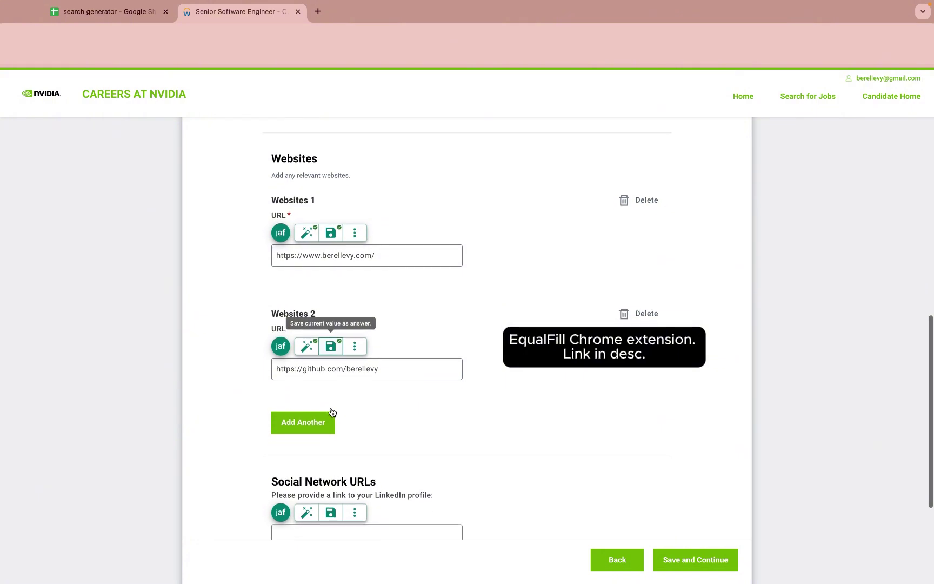
click(309, 412)
text(==web)
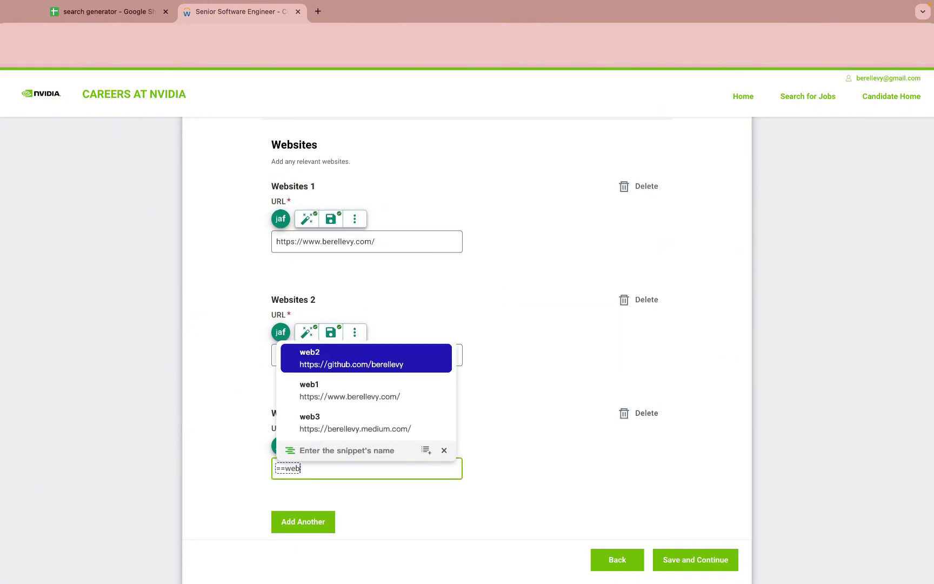
text(3)
key(Return)
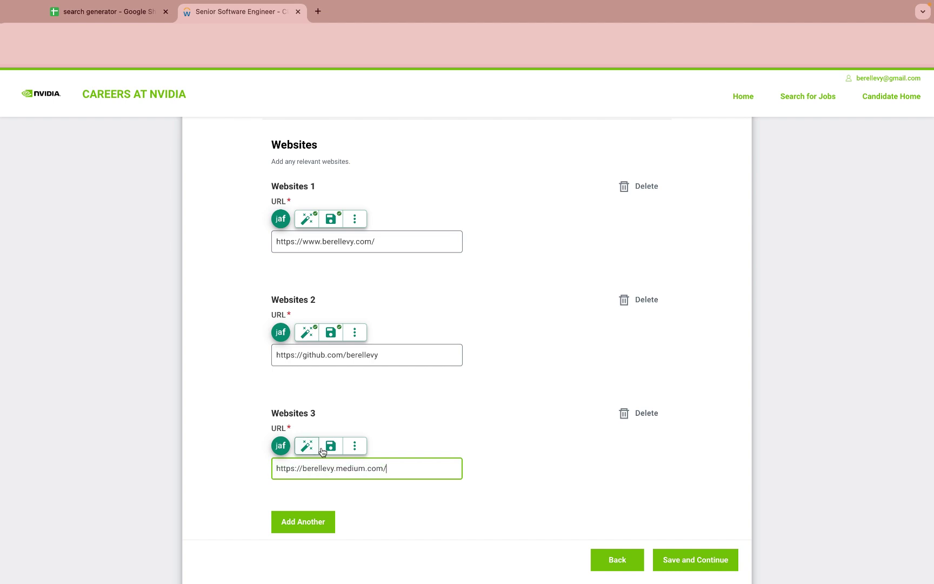
Step: Delete all three website entries, then add three new ones to test URL autofill
scroll(620, 273, up, 1)
click(643, 197)
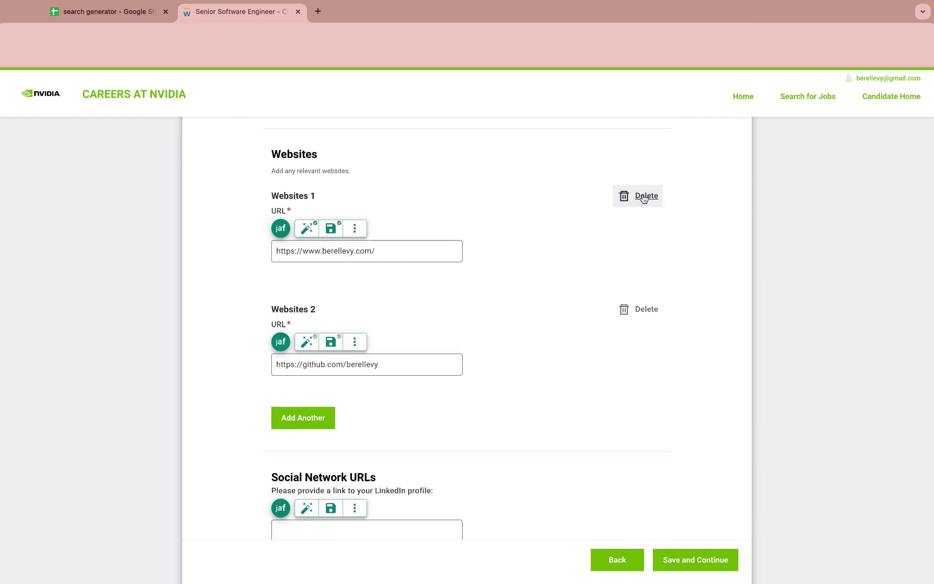
click(644, 197)
click(644, 197)
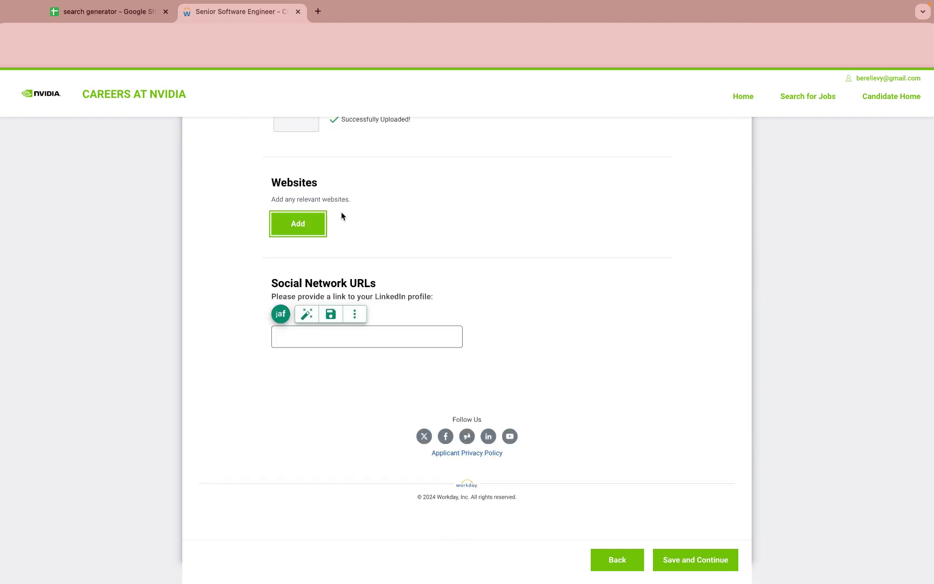
click(290, 223)
click(290, 336)
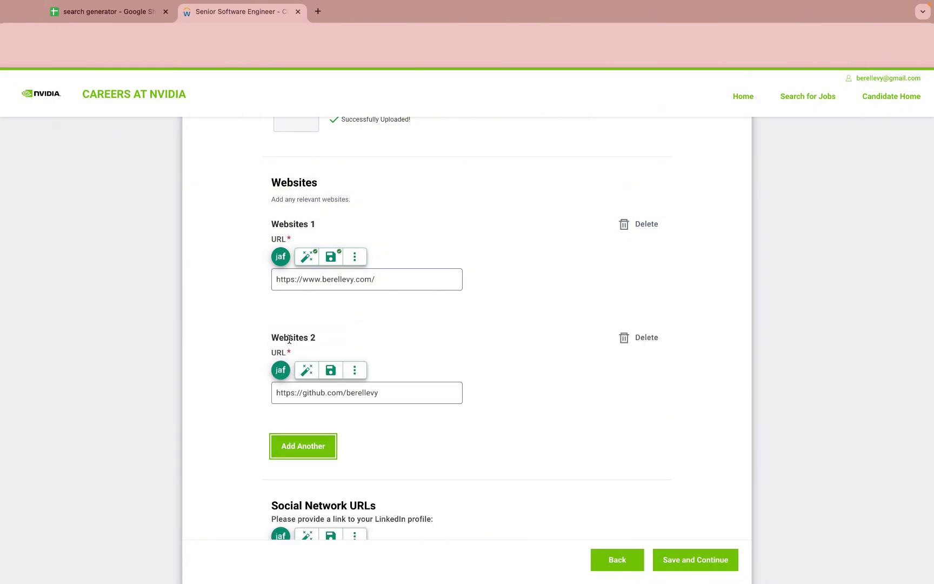
click(294, 451)
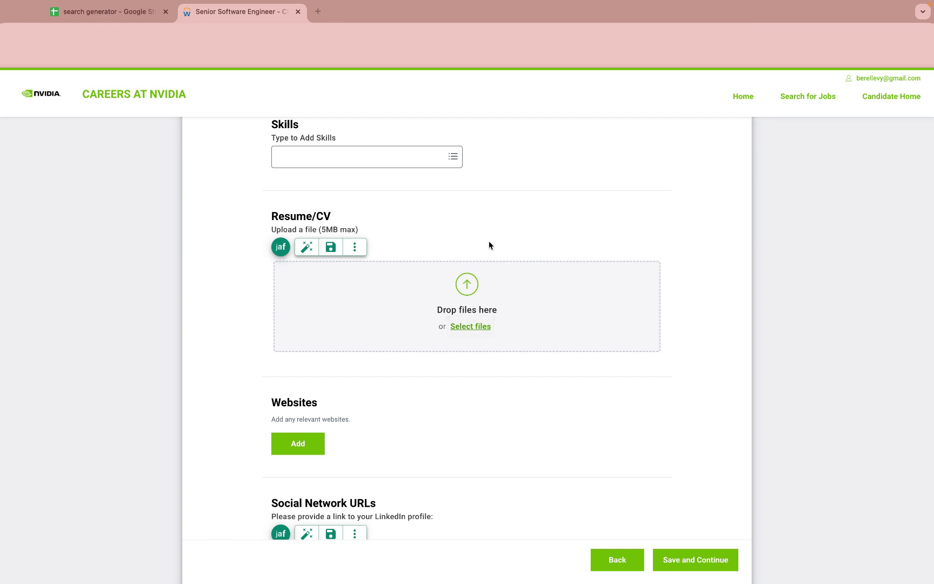
Step: Store the resume PDF as the saved Resume/CV answer and autofill it into the upload
click(330, 248)
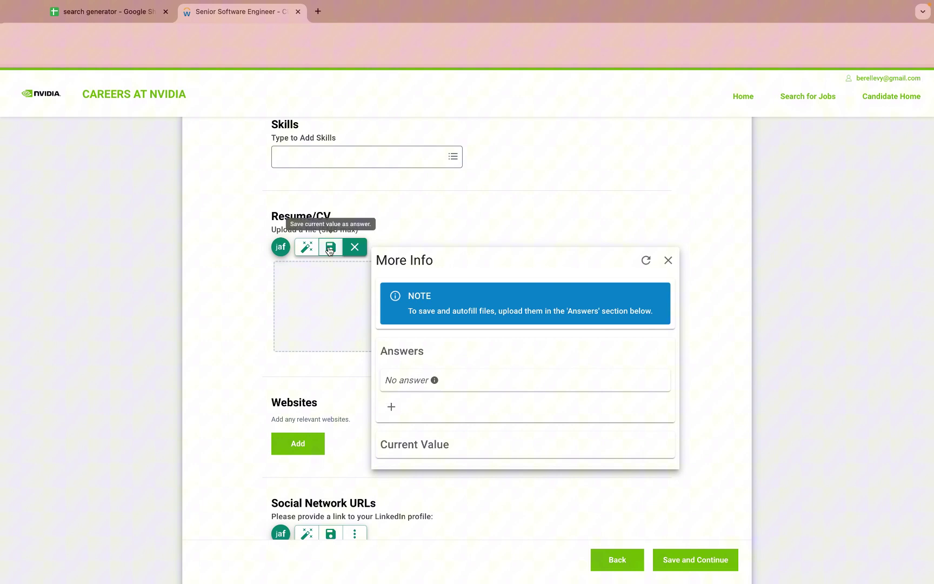
click(391, 408)
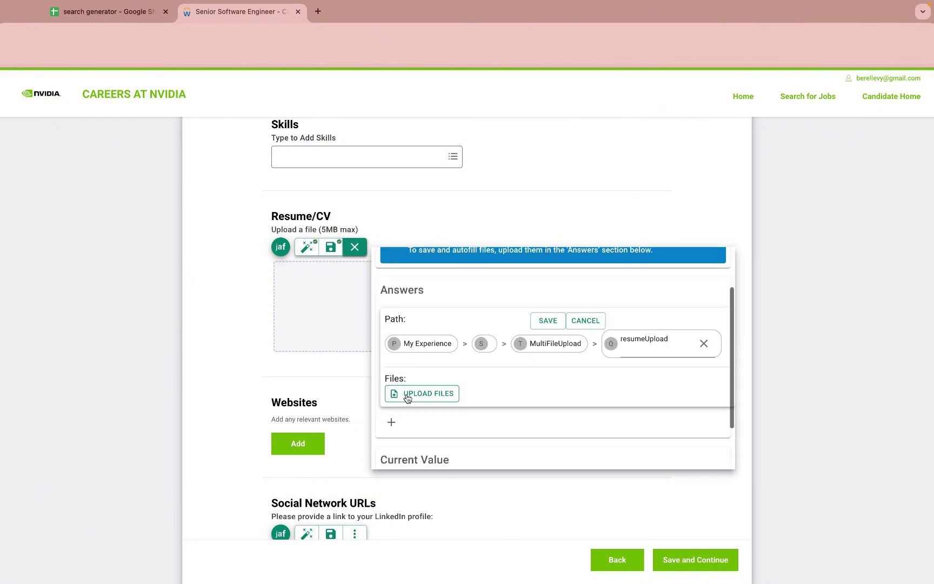
click(406, 394)
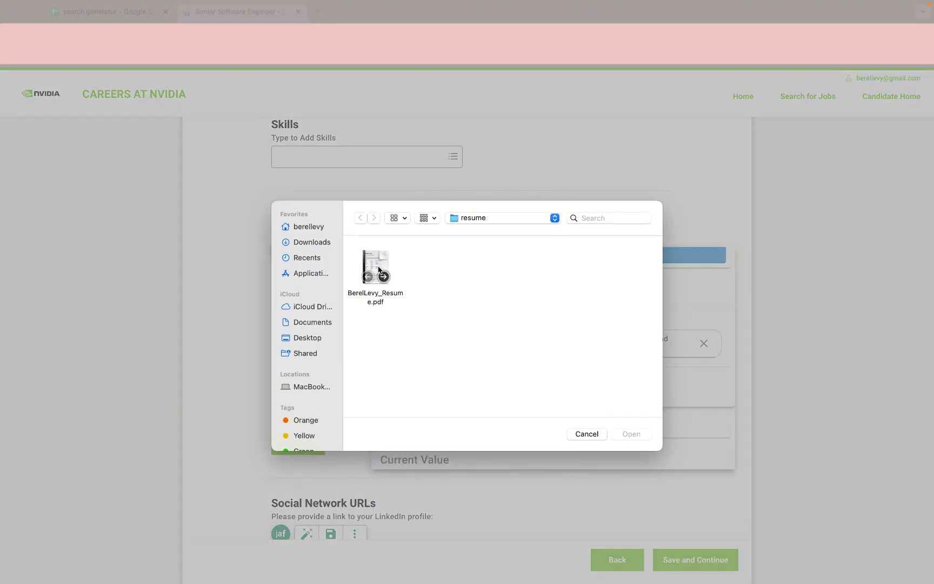
double_click(377, 265)
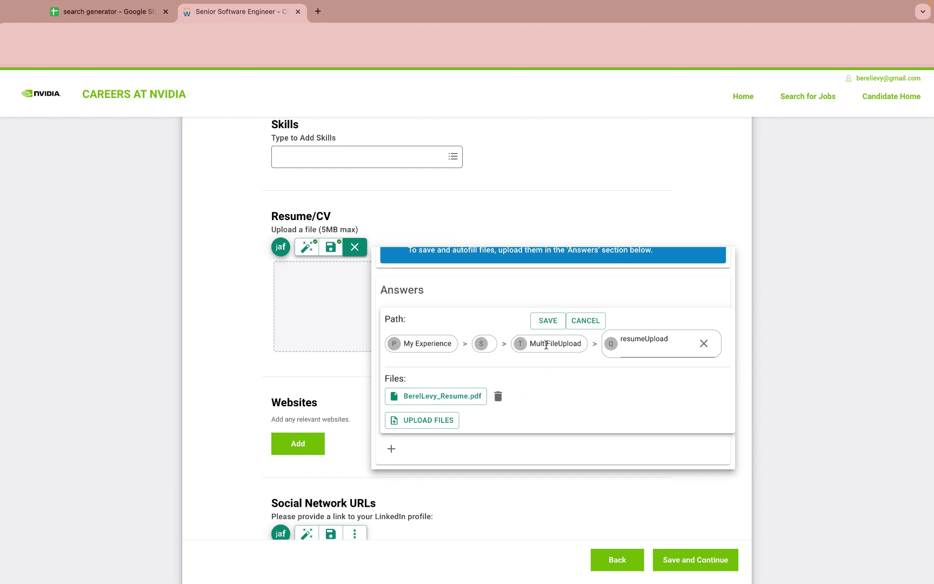
click(549, 322)
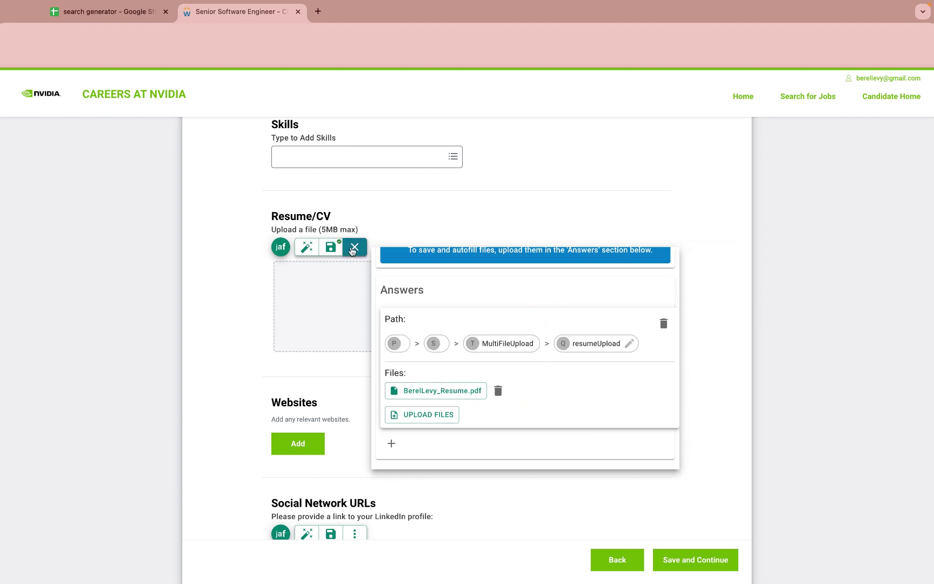
click(354, 248)
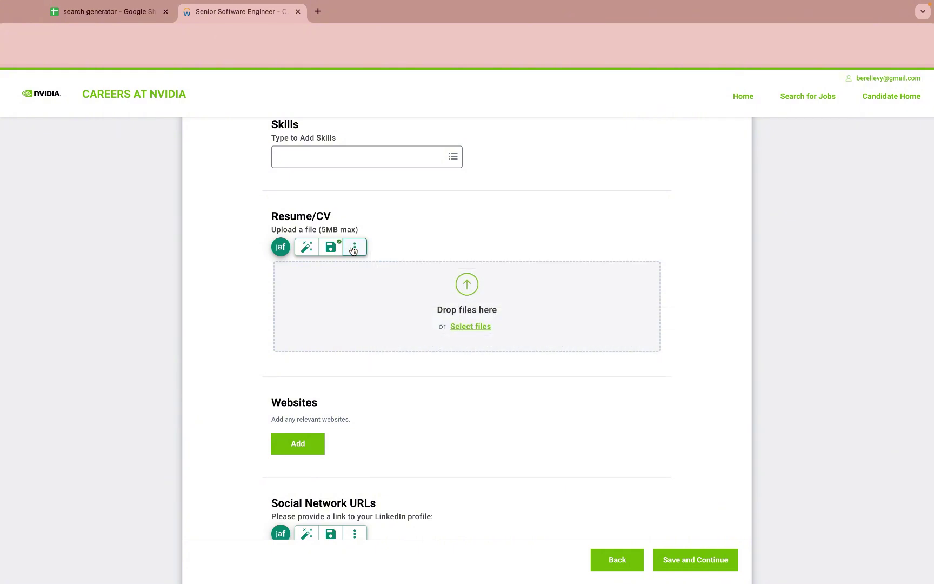
click(305, 248)
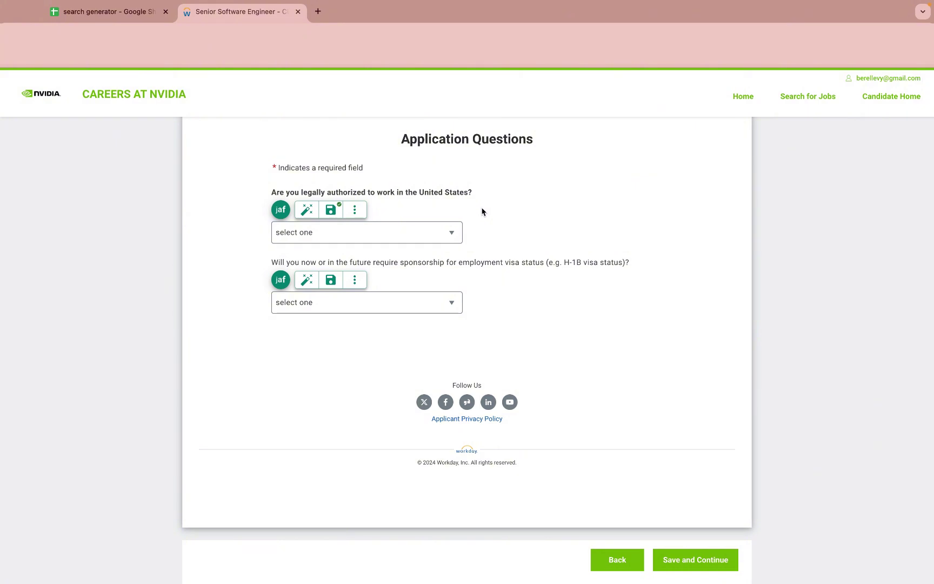
Step: Review the work authorization saved answers, then answer Yes to work authorization and No to sponsorship
click(354, 210)
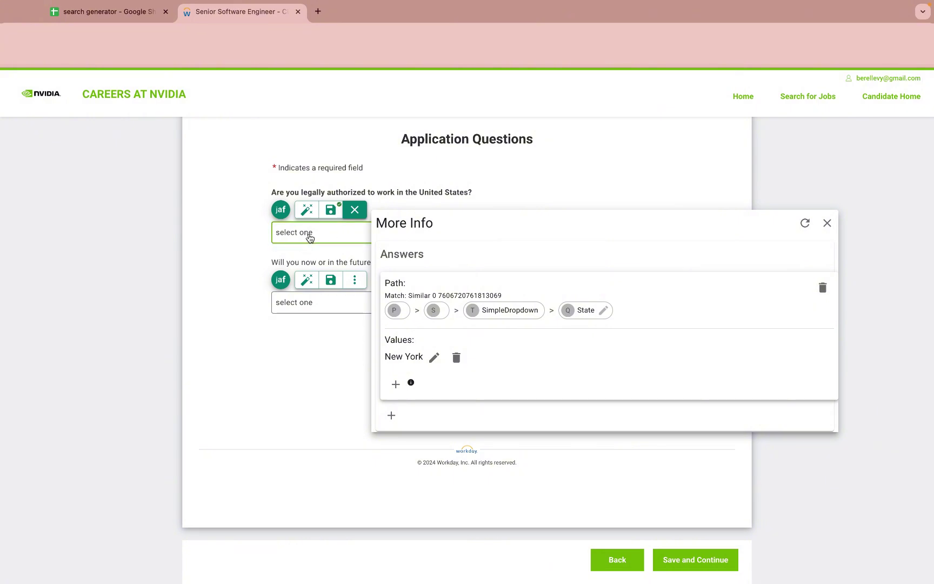
click(309, 238)
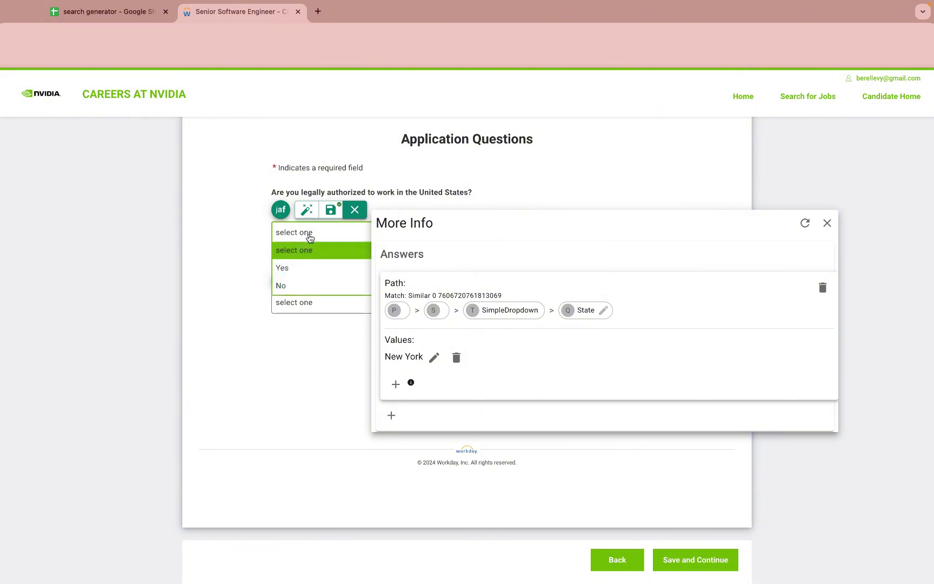
click(296, 269)
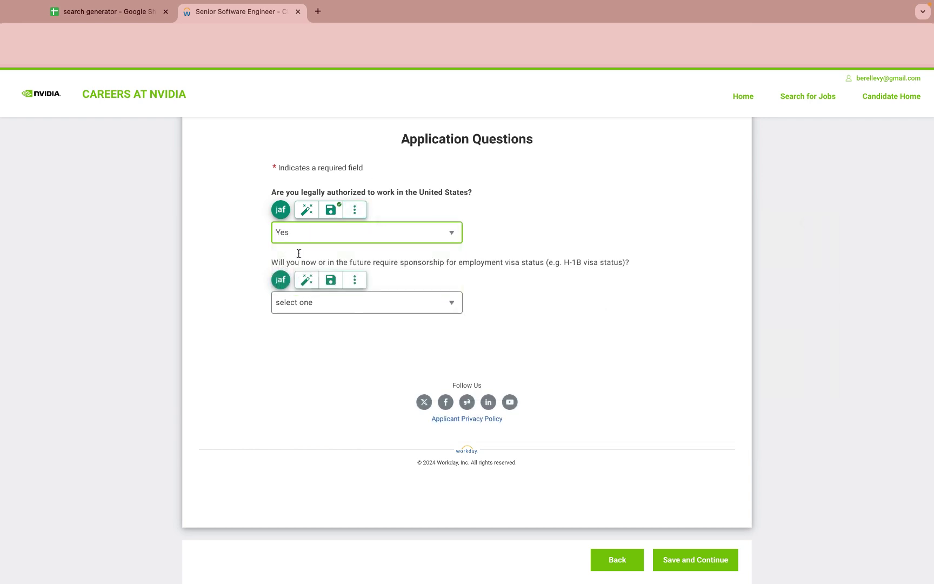
click(332, 304)
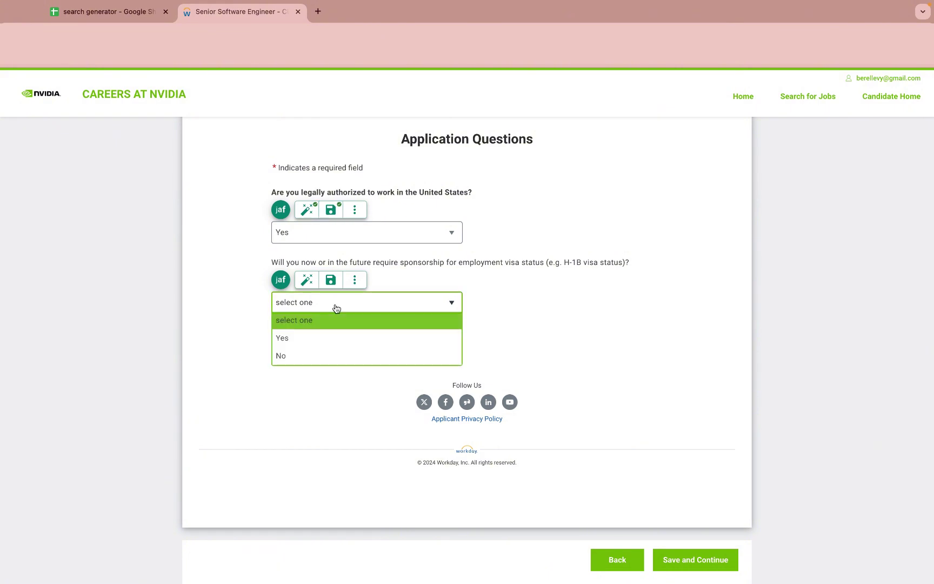
click(301, 357)
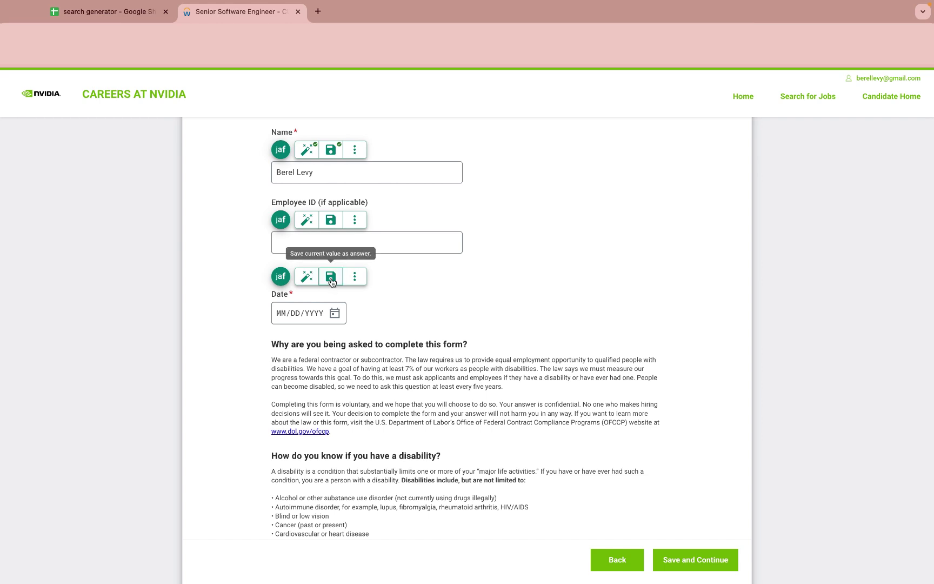
Step: Save a relative-to-today date answer and autofill the Self Identify Date with today's date
click(355, 276)
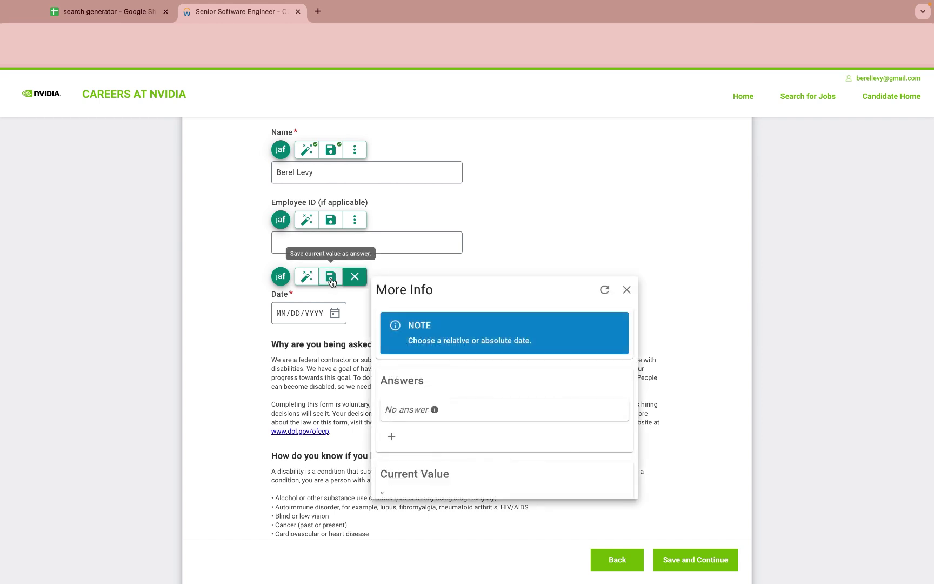
click(392, 438)
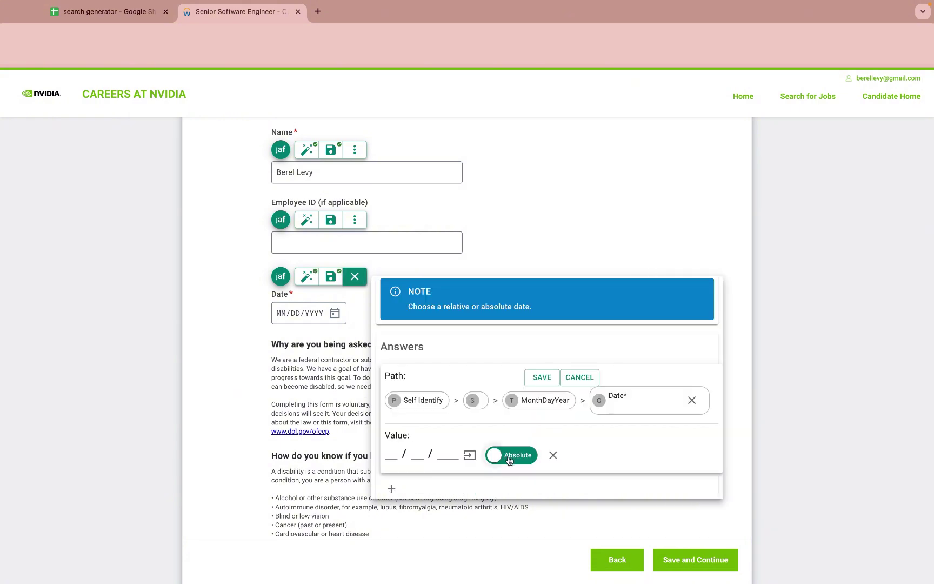
click(508, 457)
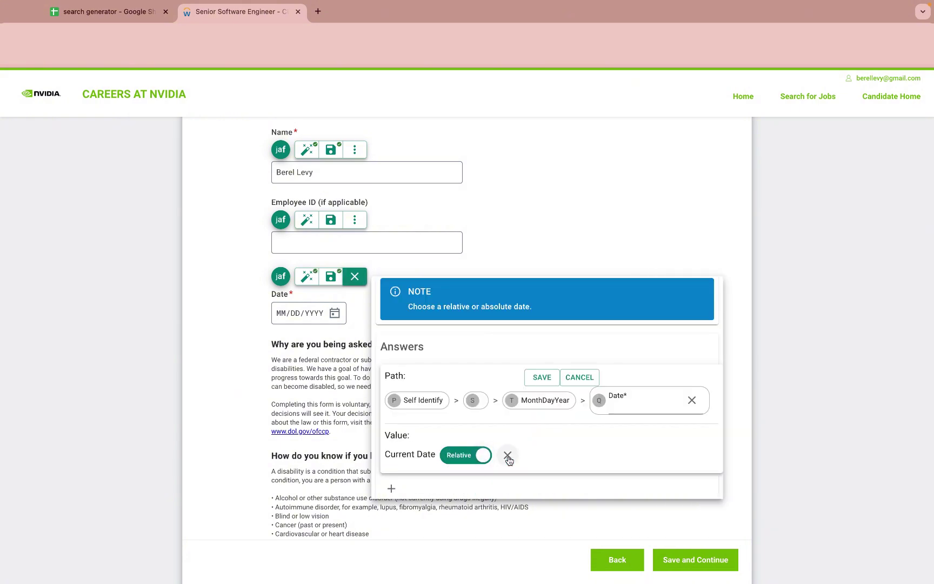
click(543, 377)
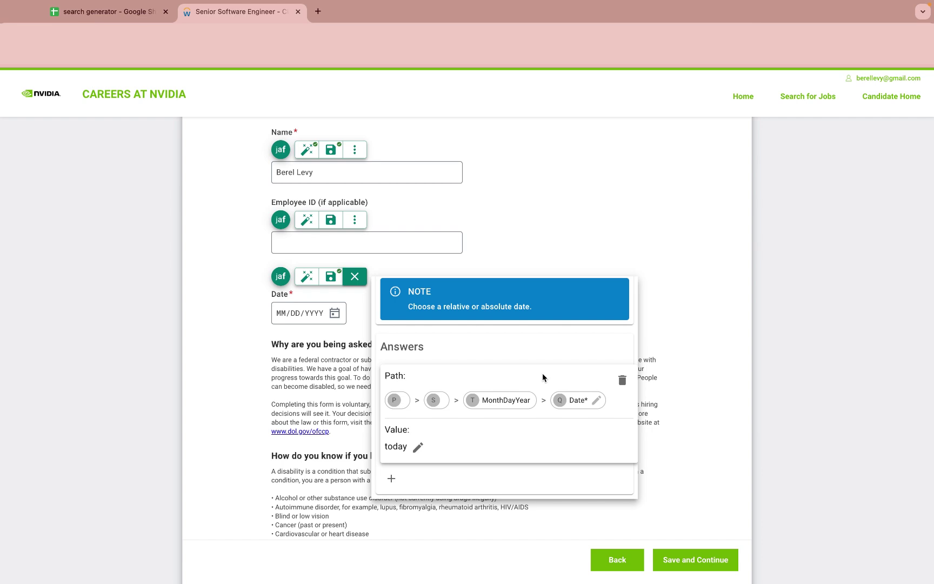
click(355, 276)
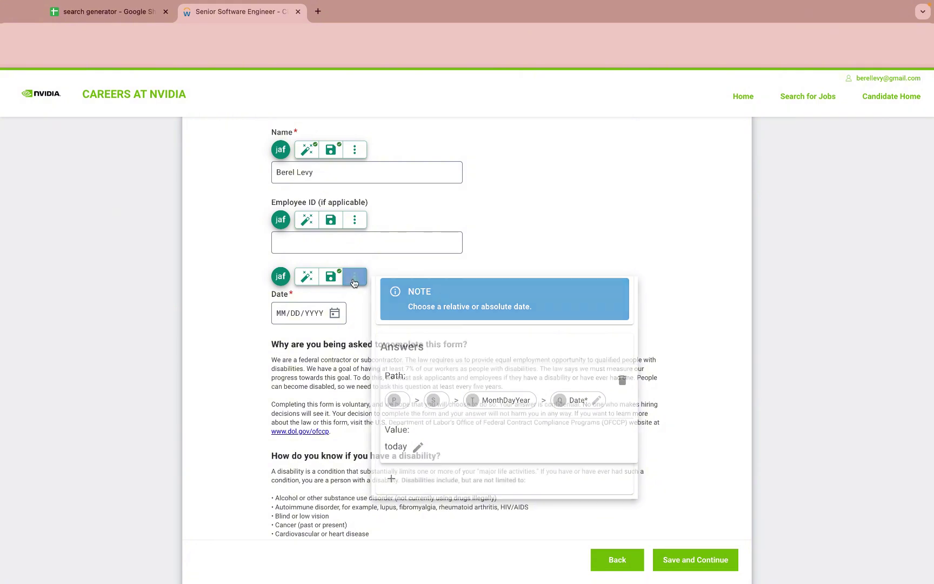
click(301, 279)
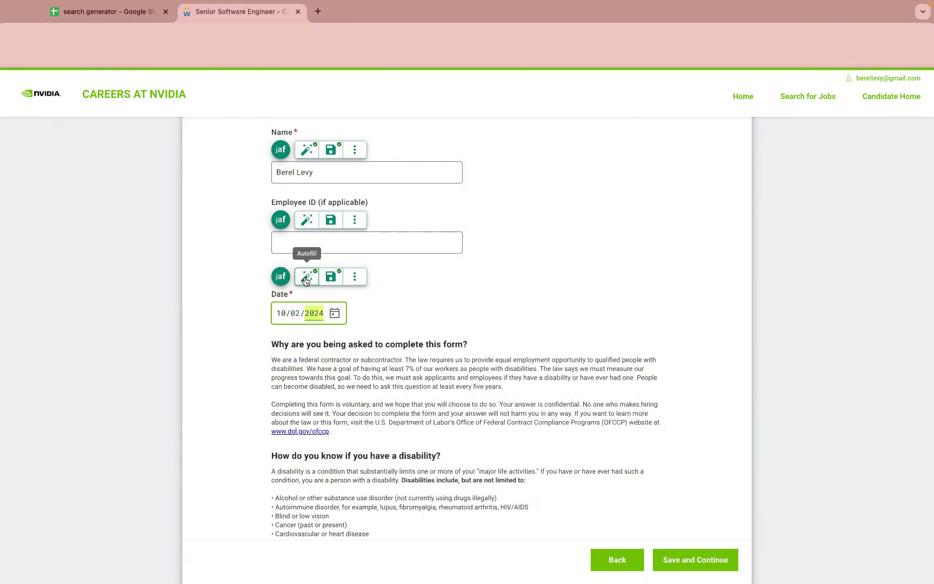
Step: Decline to answer the disability question and advance to the Review step
scroll(508, 330, down, 8)
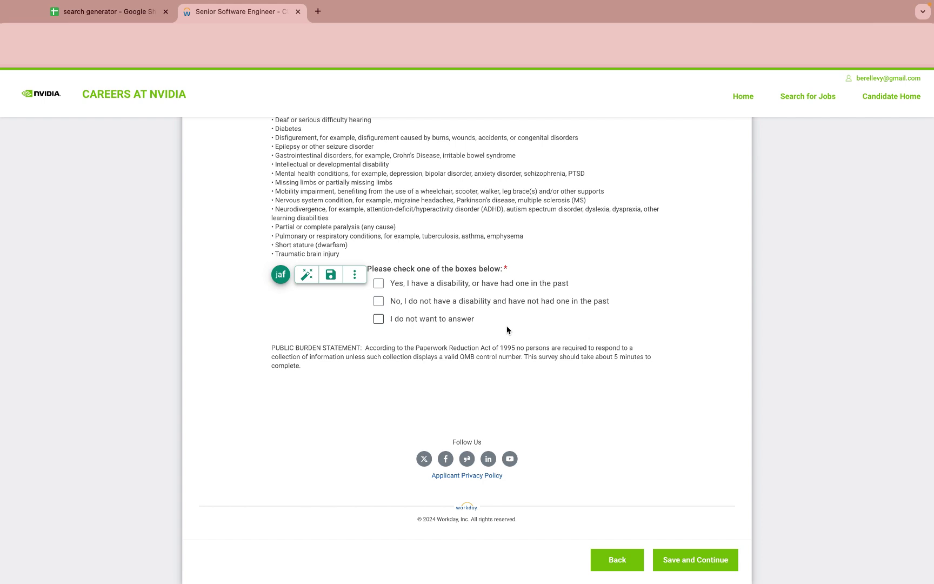
click(379, 320)
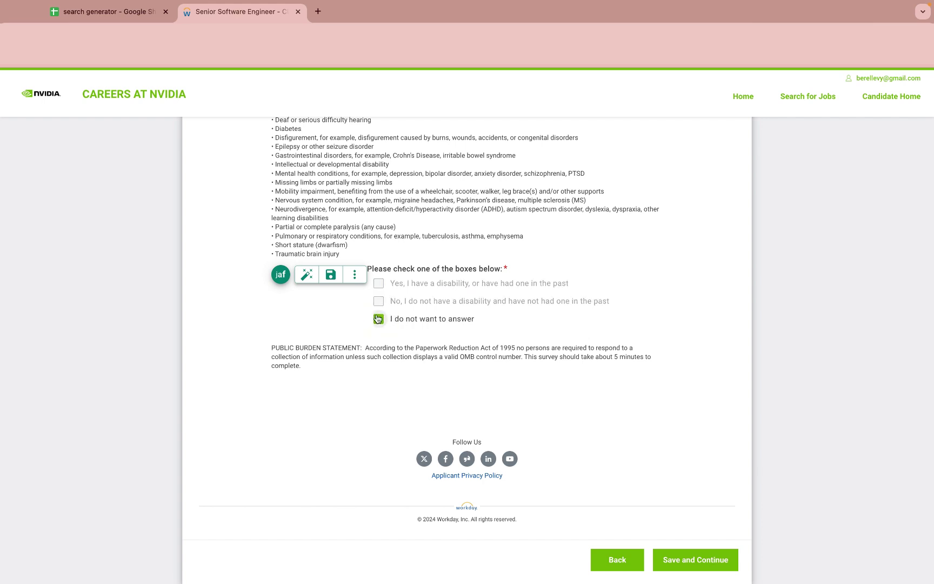
click(330, 276)
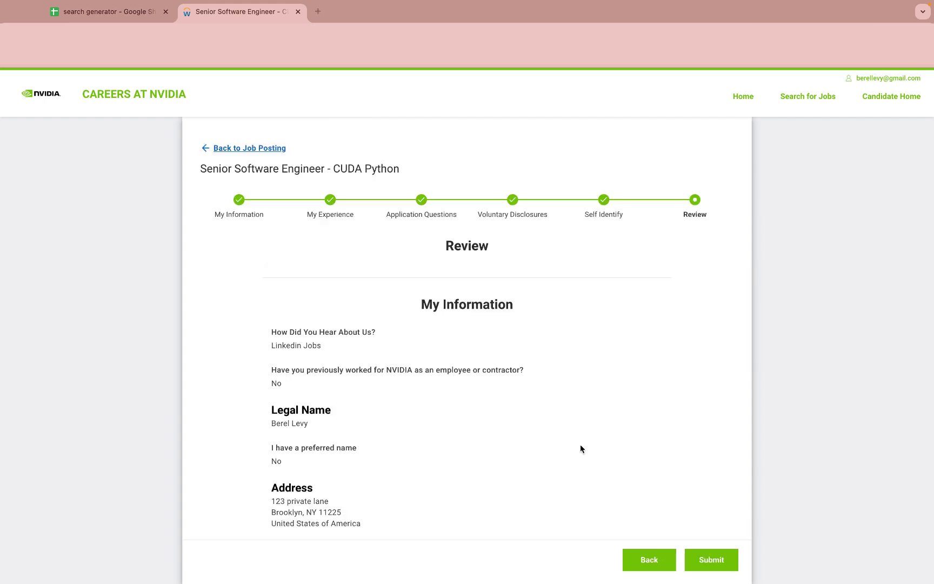